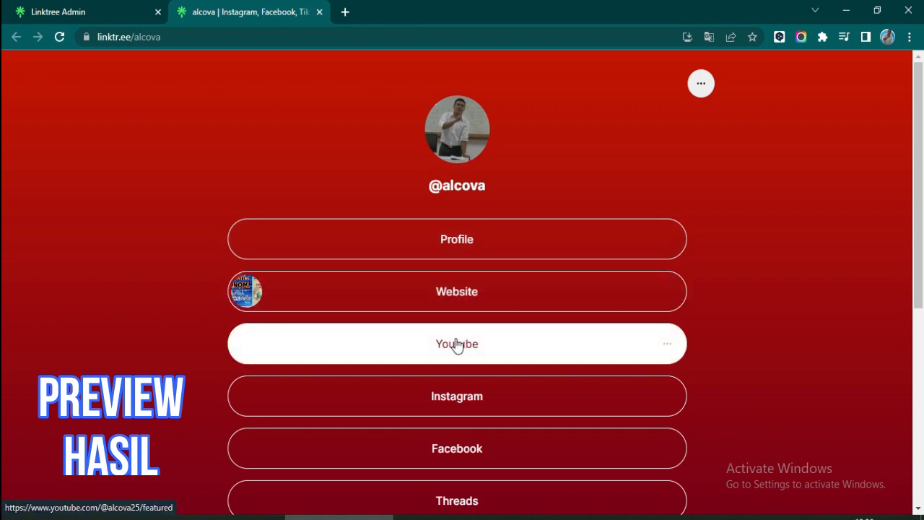
- Test the Youtube, Instagram, Facebook and Threads links, closing each opened page
click(456, 345)
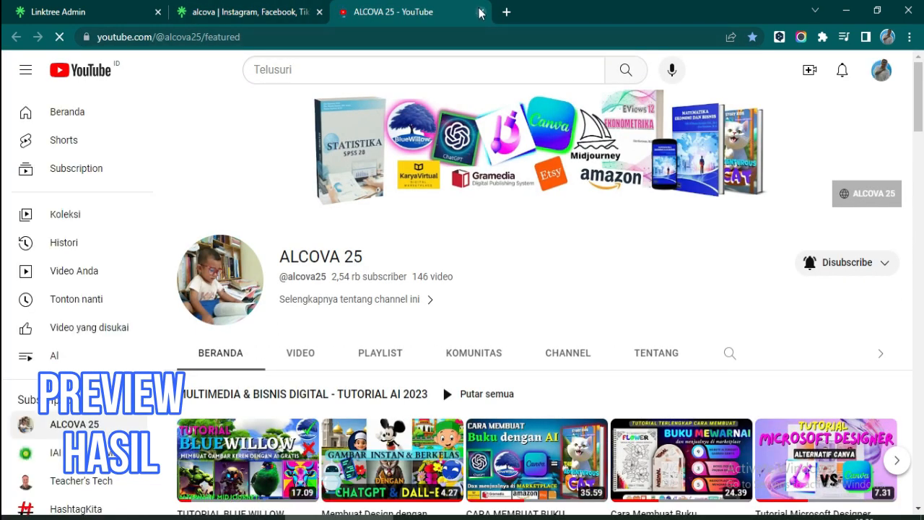
scroll(498, 110, down, 1)
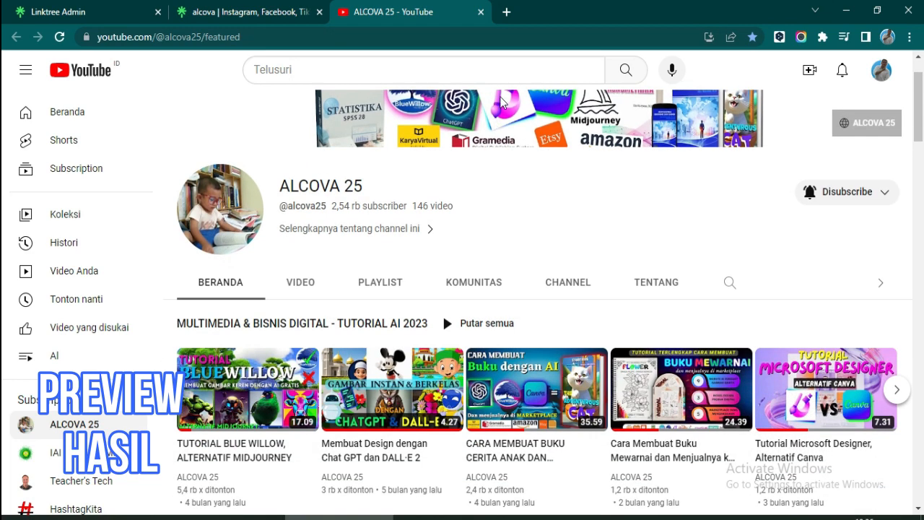
click(482, 13)
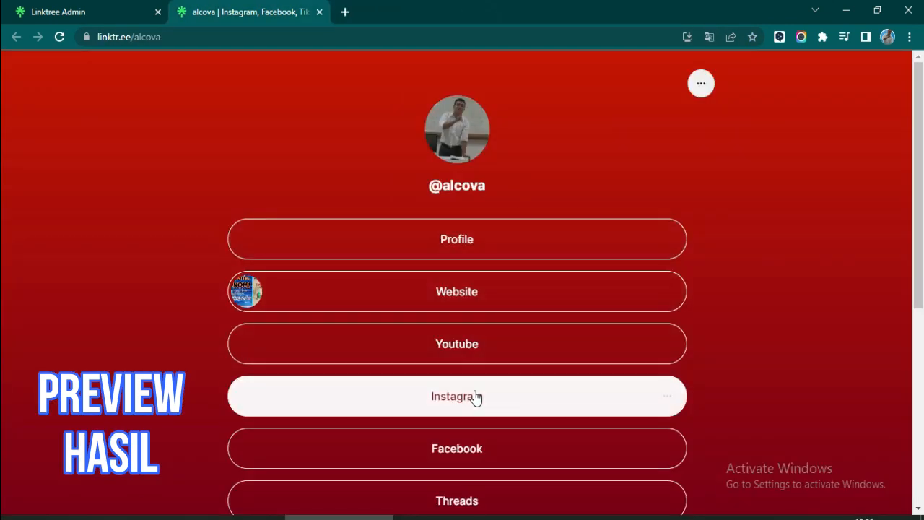
click(474, 394)
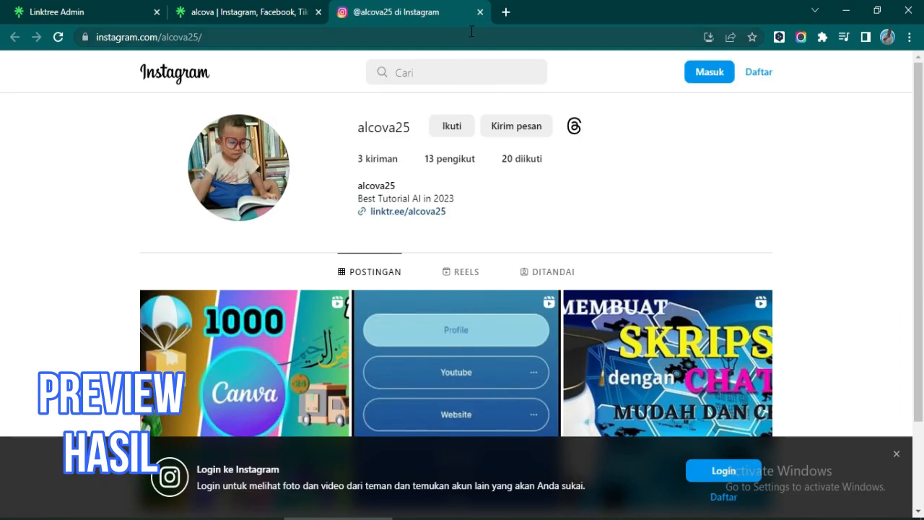
click(480, 11)
scroll(522, 327, down, 3)
click(491, 245)
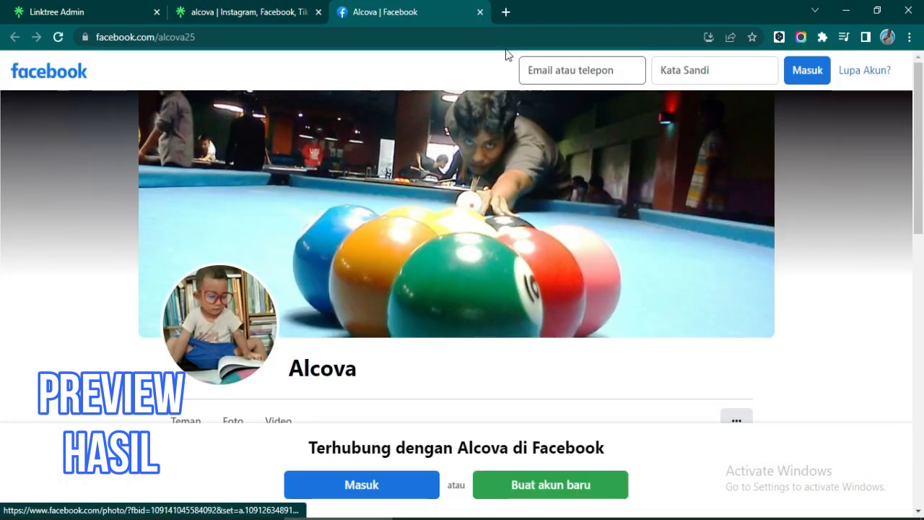
click(481, 12)
click(484, 293)
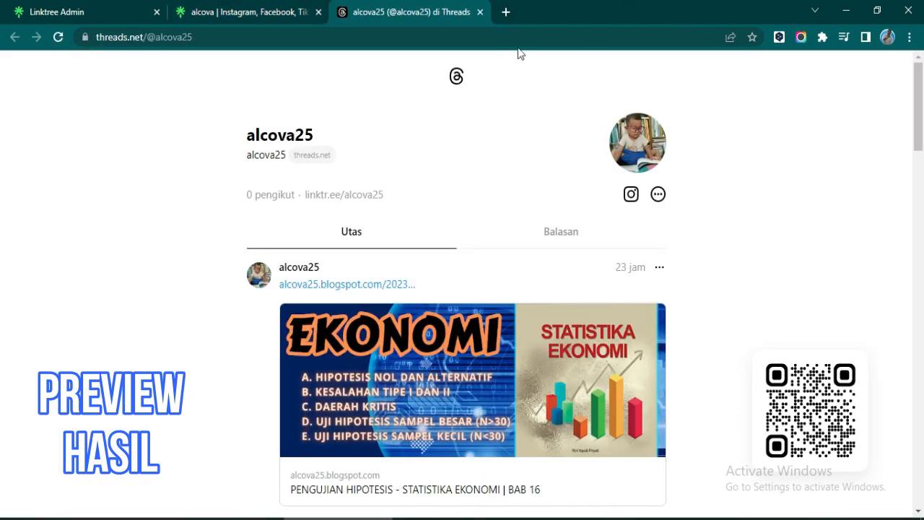
click(480, 12)
- Test the Produk Tokopedia and Produk Shoope shop links
click(518, 340)
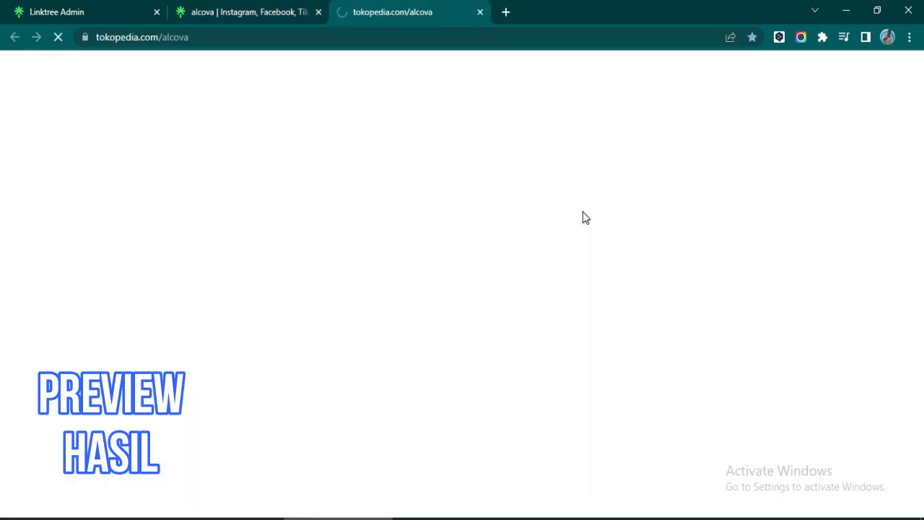
scroll(555, 180, down, 2)
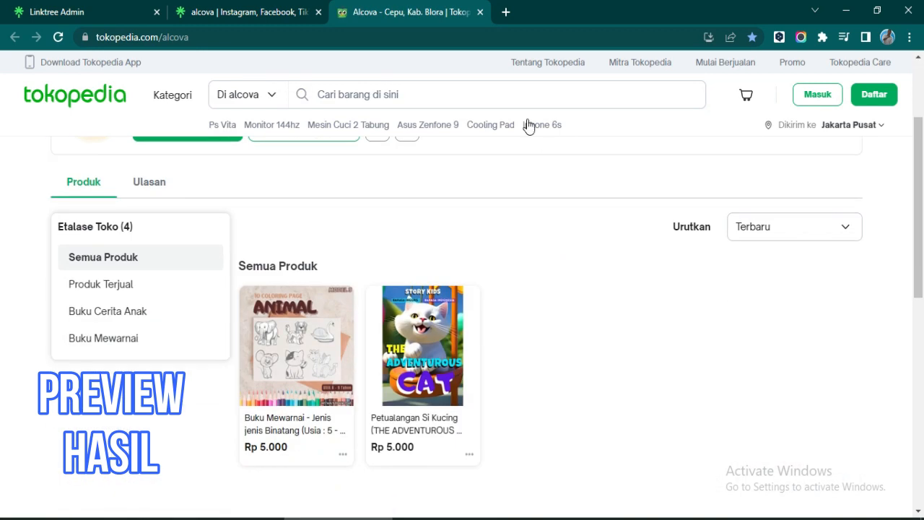
click(480, 12)
click(495, 394)
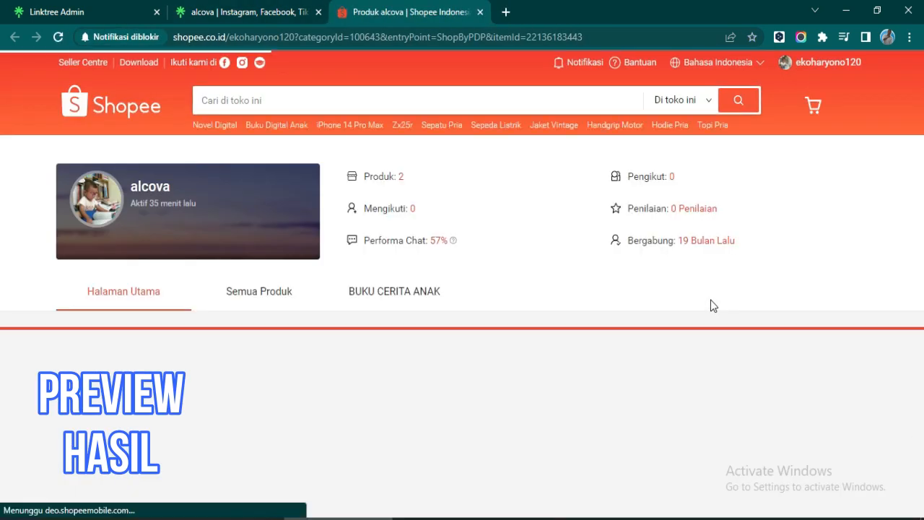
click(478, 12)
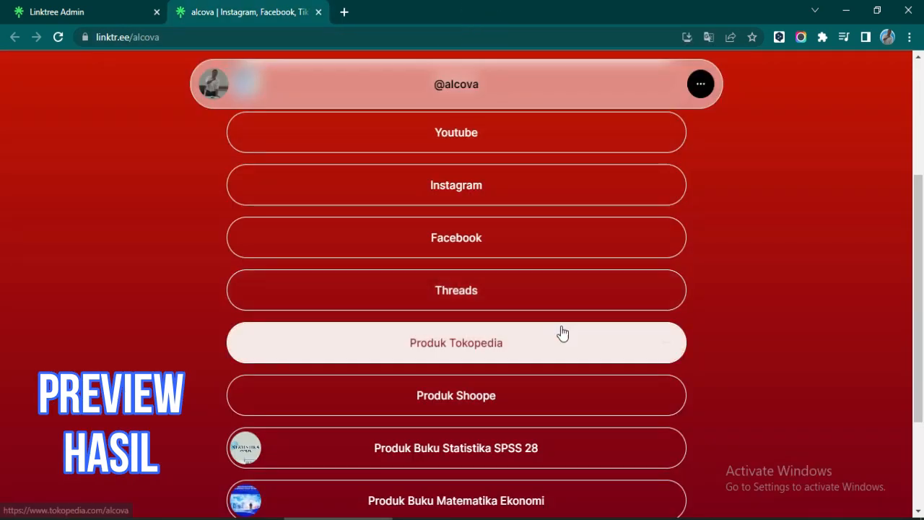
- Test the SPSS 28, Matematika Ekonomi and Matematika Finansial book links
click(522, 448)
click(480, 12)
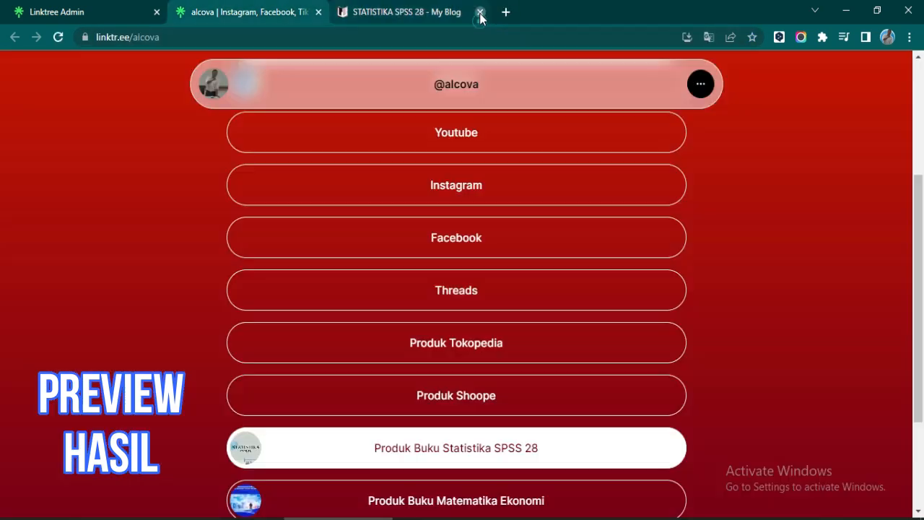
scroll(524, 347, down, 2)
click(524, 347)
scroll(556, 267, down, 4)
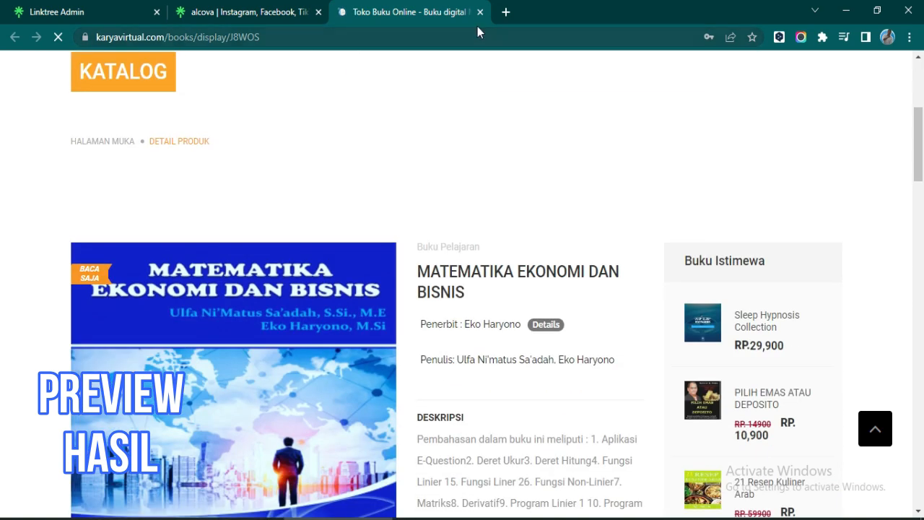
click(481, 12)
click(470, 398)
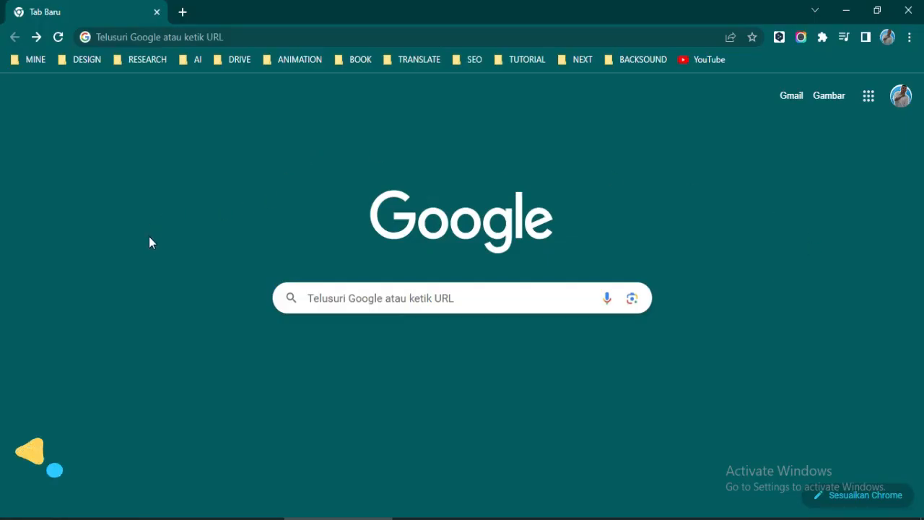
- Go to linktr.ee and choose Sign up free
click(125, 37)
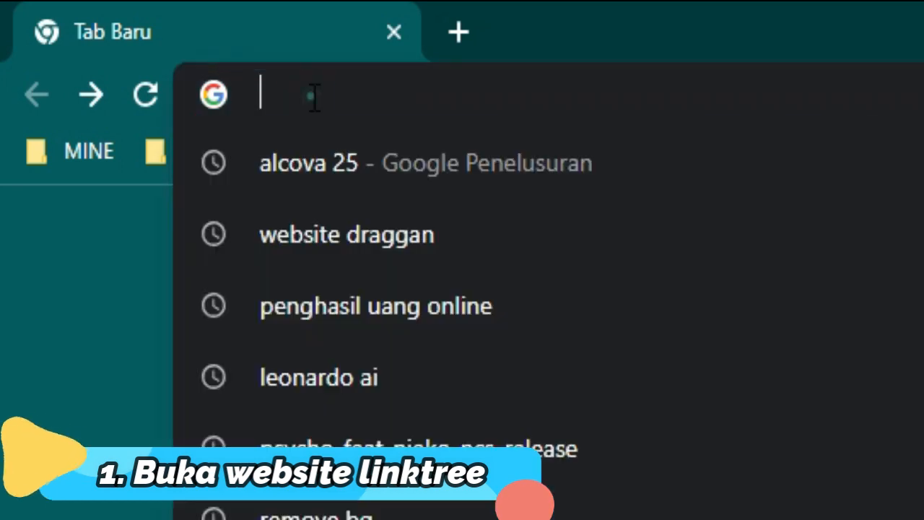
text(link)
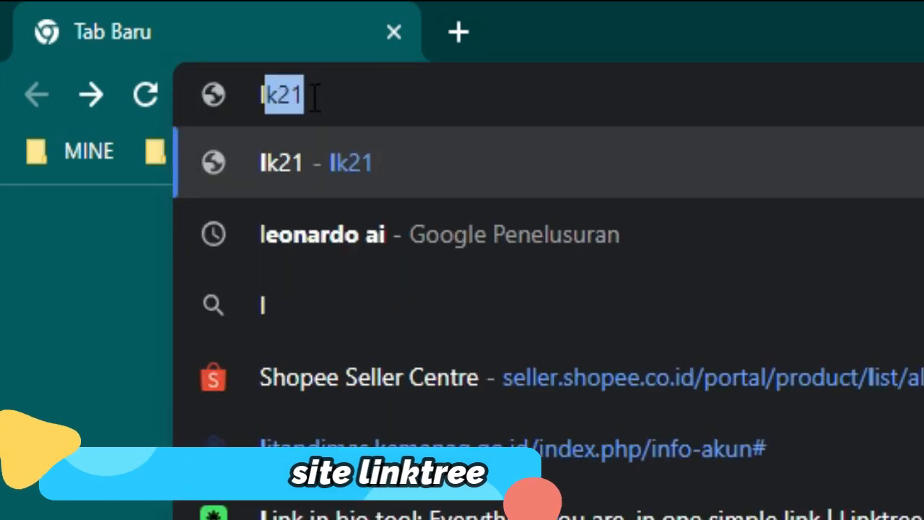
text(tr)
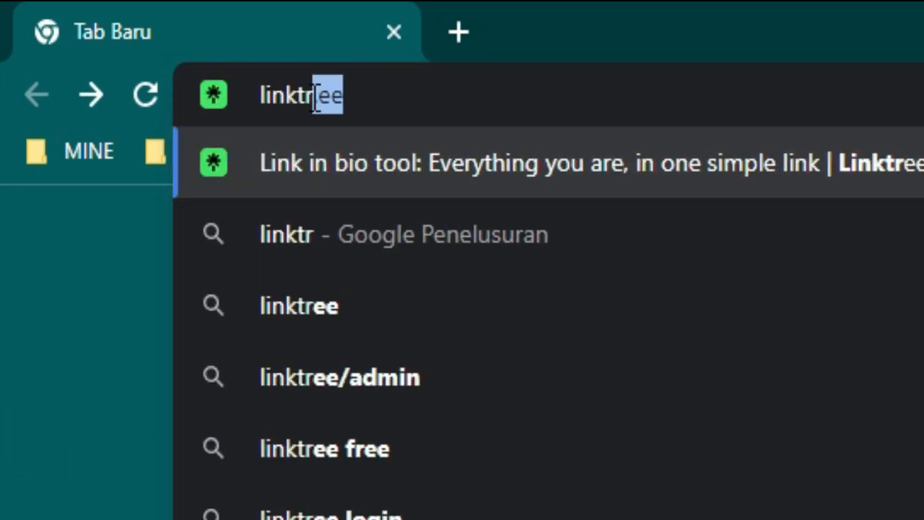
text(.ee)
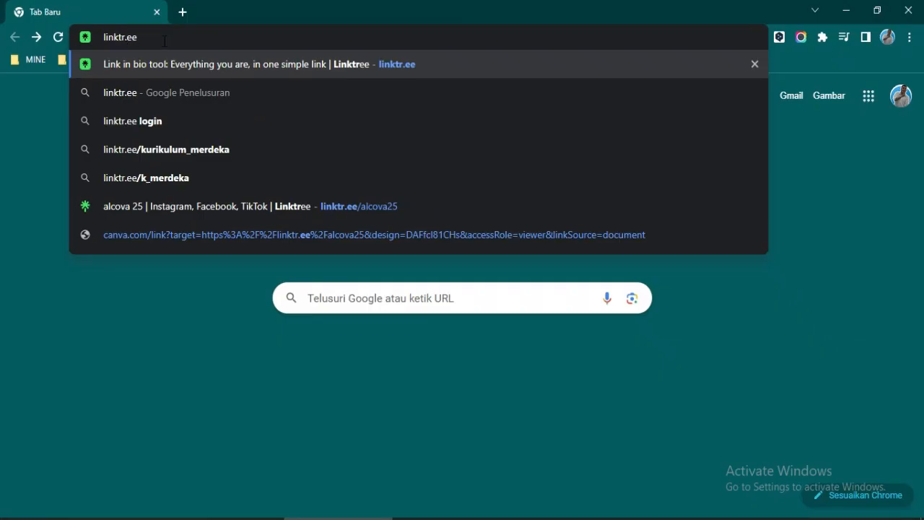
key(Return)
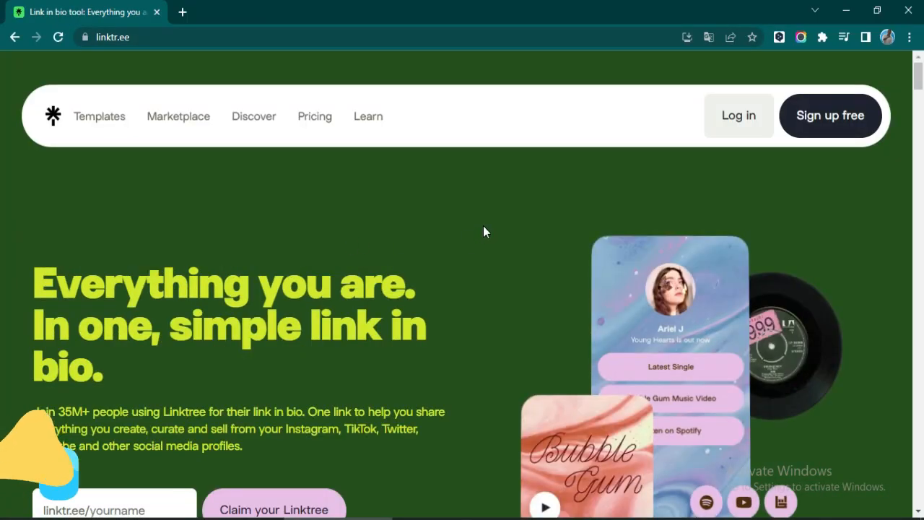
click(816, 122)
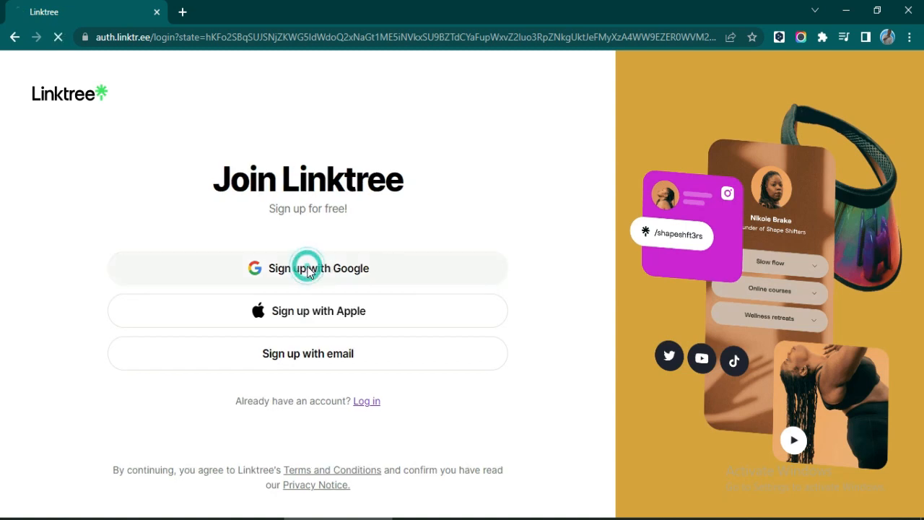
- Sign up with Google and claim the username alcova
click(307, 270)
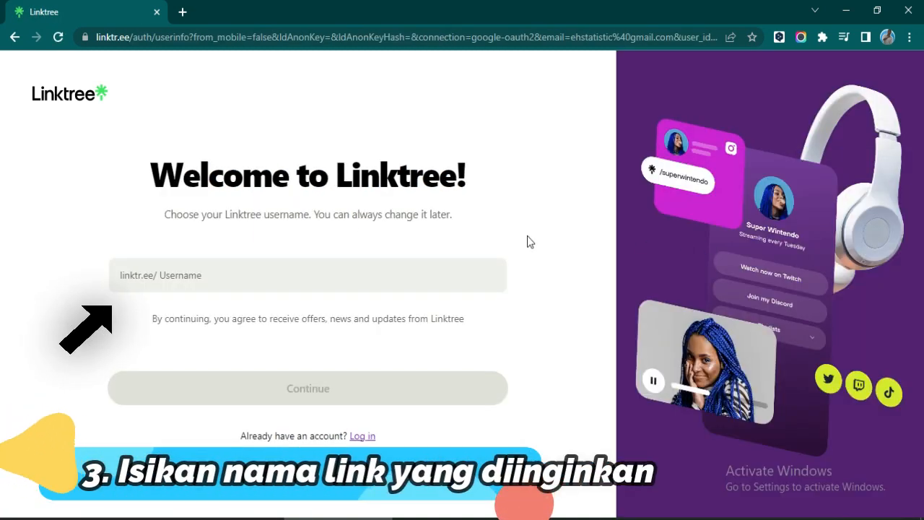
click(282, 274)
text(alcova)
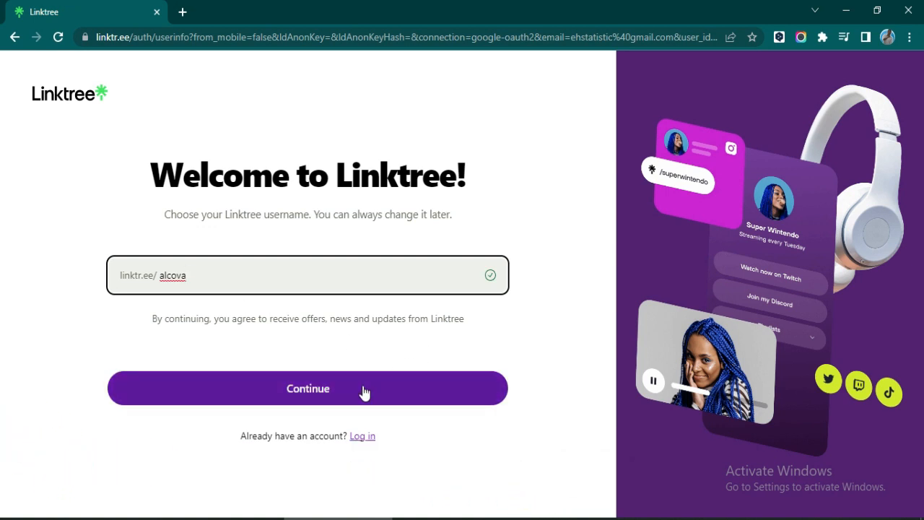
click(300, 398)
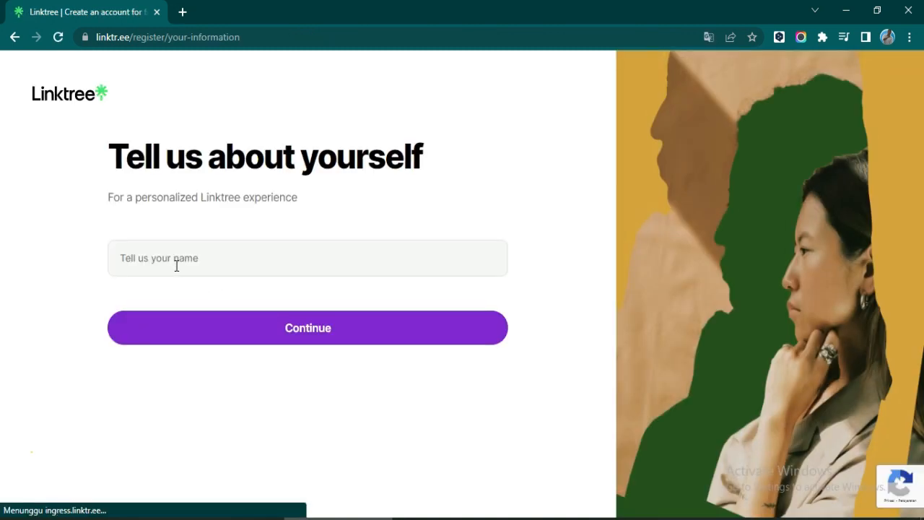
- Name the page alcova, choose category Education with subcategory E-learning, and continue
click(175, 265)
text(alcova)
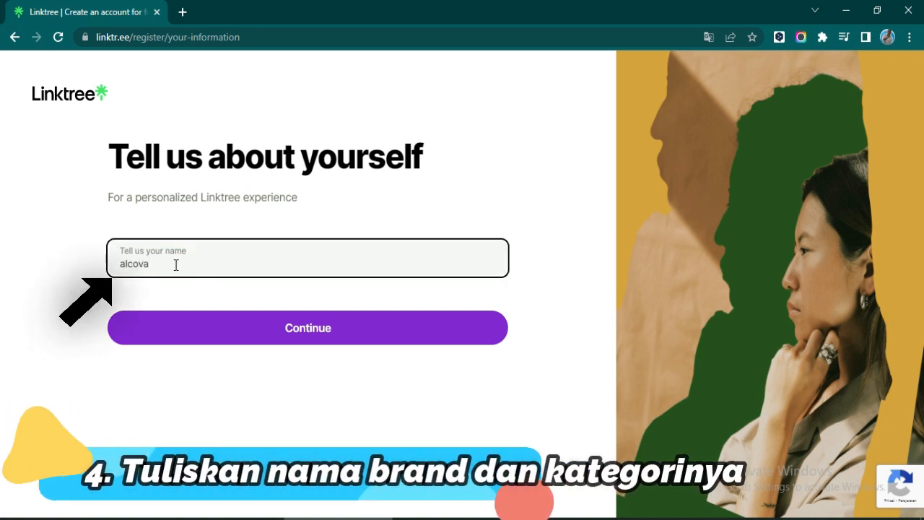
click(308, 339)
scroll(527, 291, down, 1)
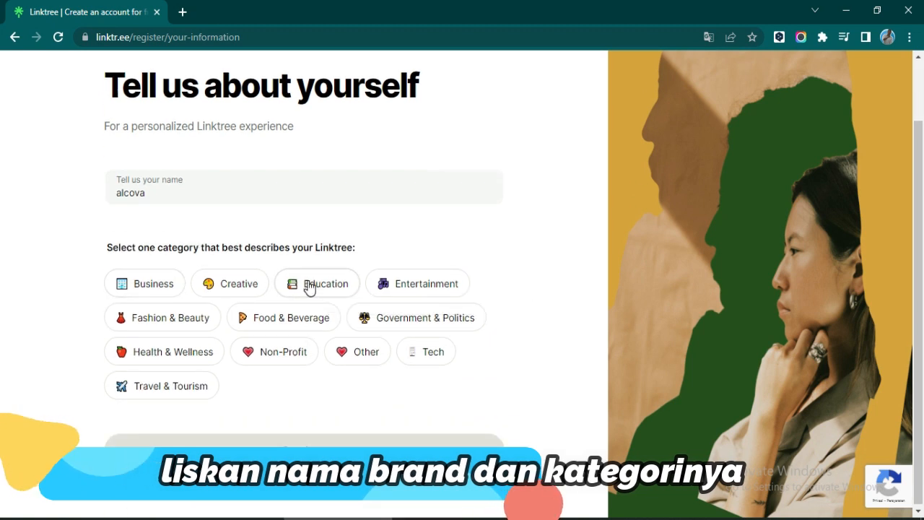
click(325, 292)
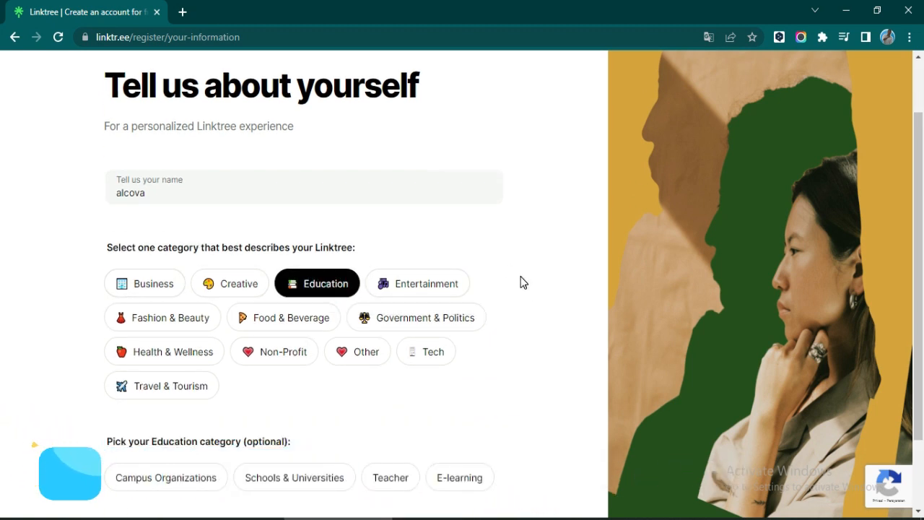
scroll(522, 281, down, 1)
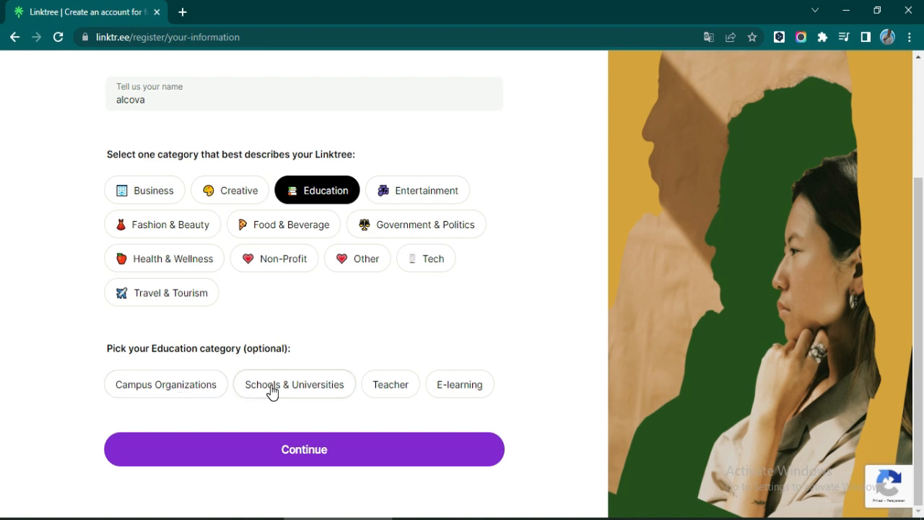
click(294, 390)
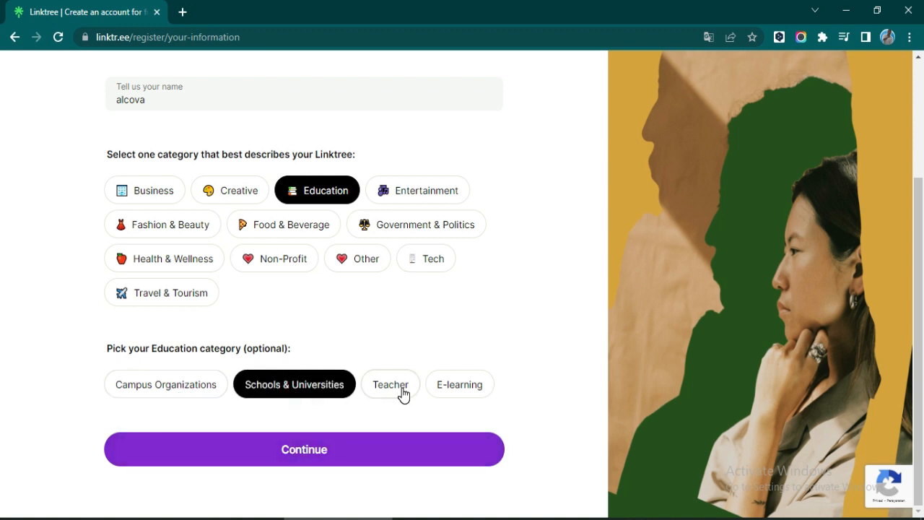
click(477, 390)
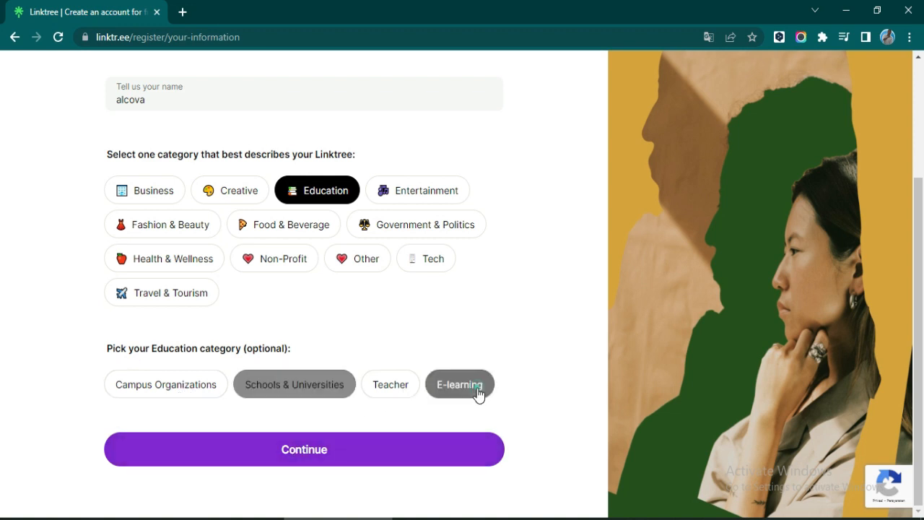
click(263, 447)
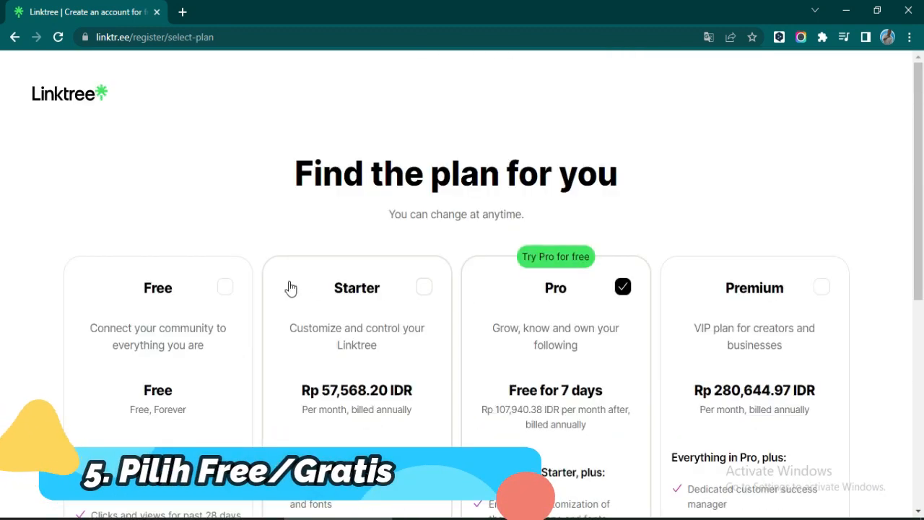
- Pick the Free plan instead of Pro, join, and continue to the new Linktree
scroll(259, 337, down, 4)
scroll(259, 337, up, 4)
scroll(259, 338, down, 6)
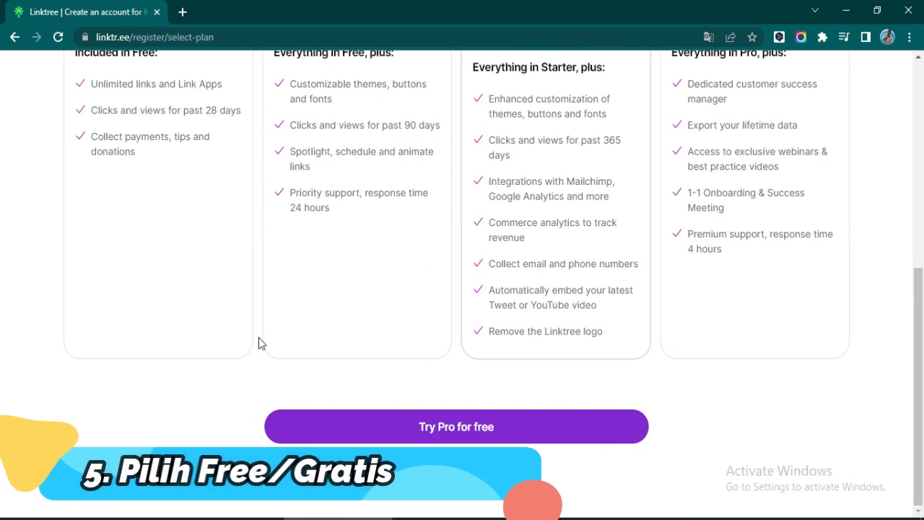
scroll(260, 338, up, 4)
click(223, 168)
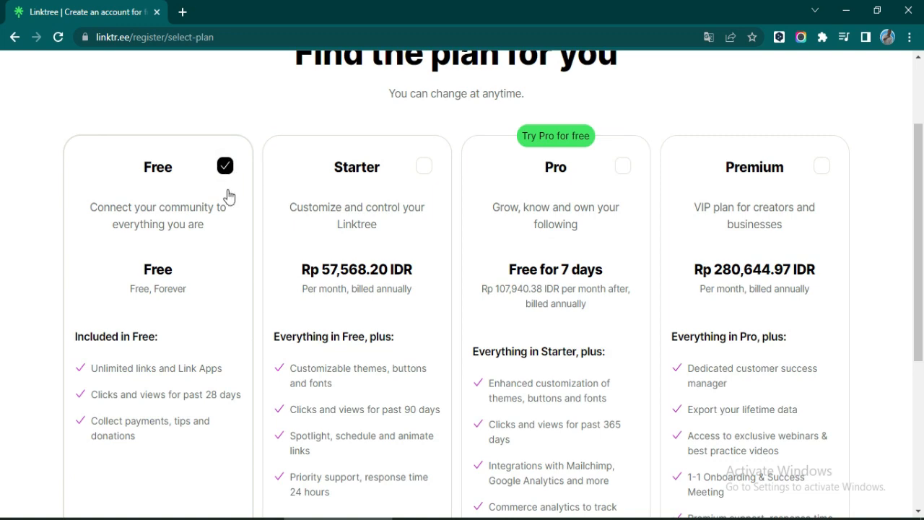
scroll(205, 325, down, 4)
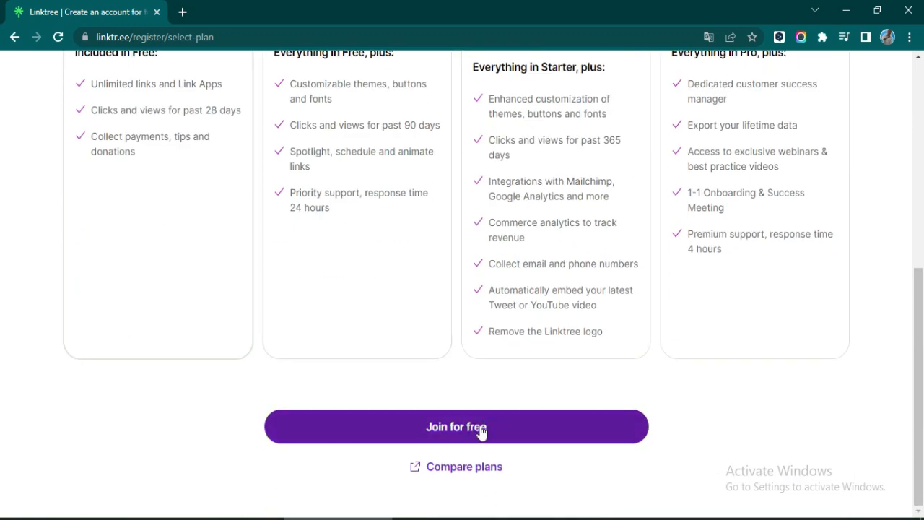
click(481, 427)
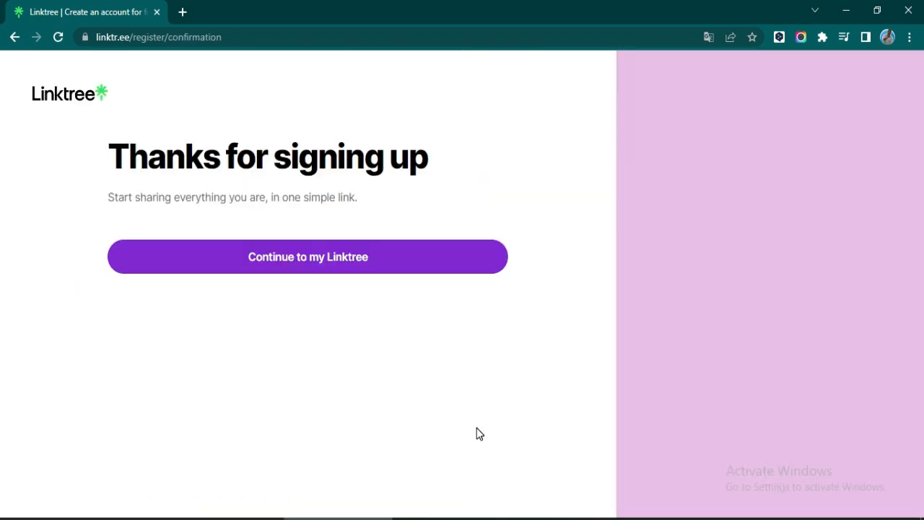
click(365, 265)
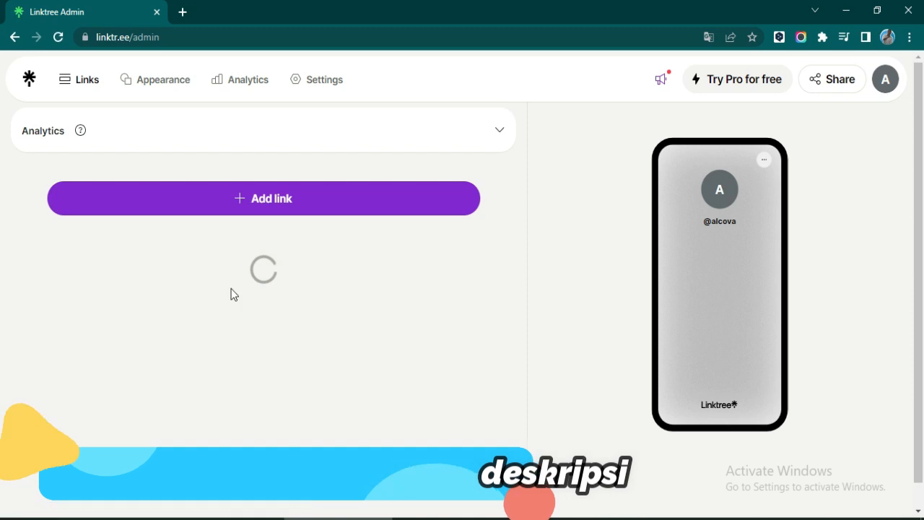
- In Appearance, upload the 'citations' image as the profile picture
click(176, 86)
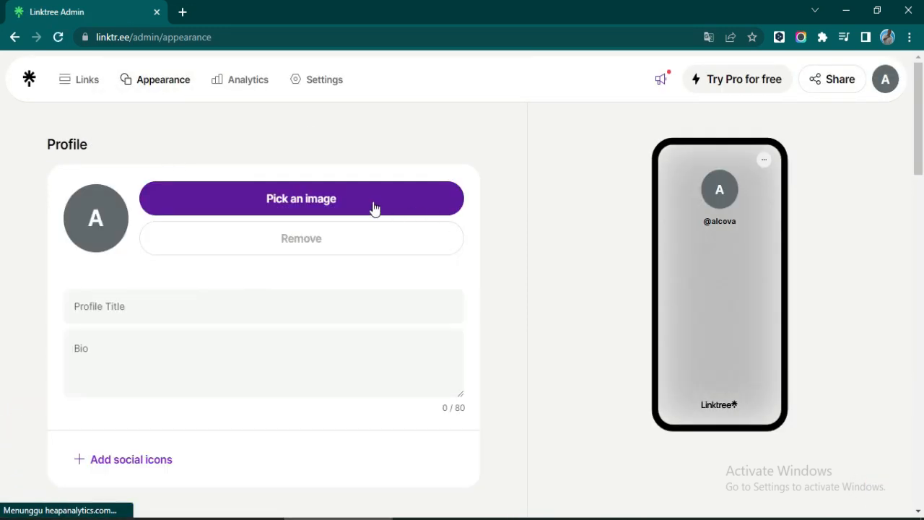
click(292, 211)
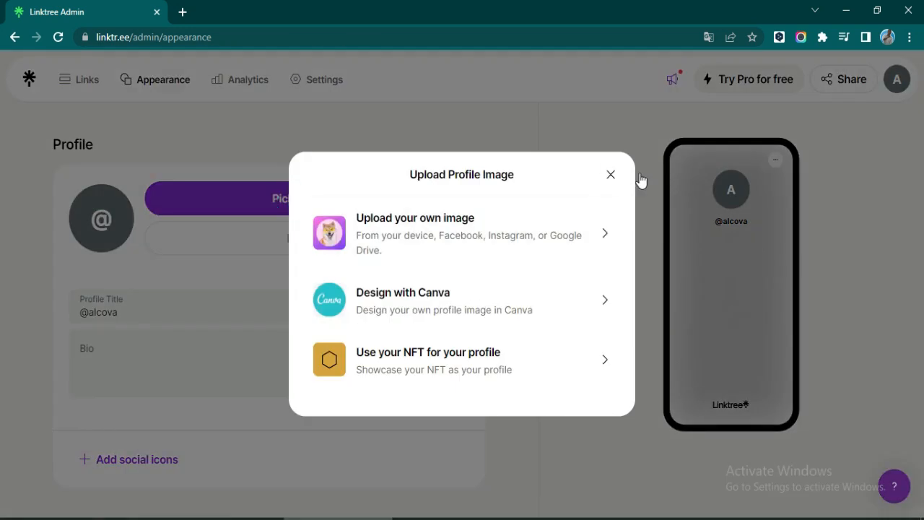
click(430, 231)
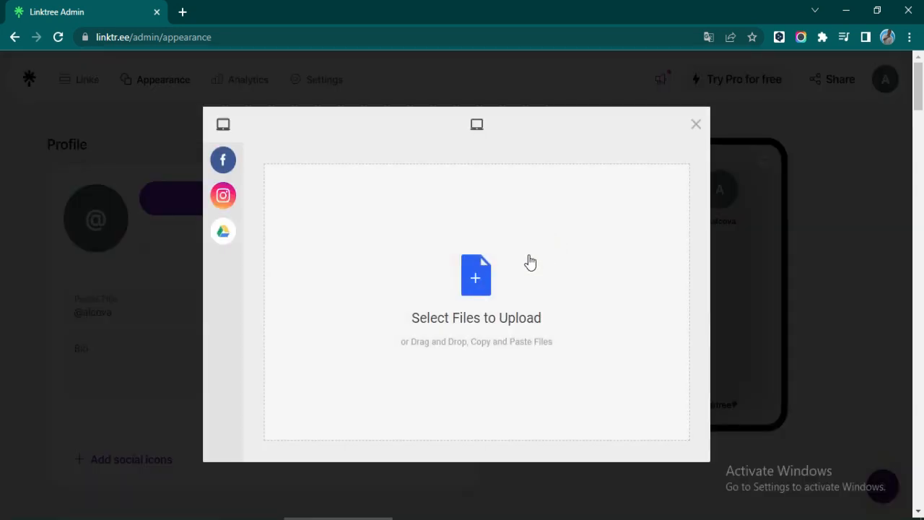
click(476, 291)
double_click(653, 326)
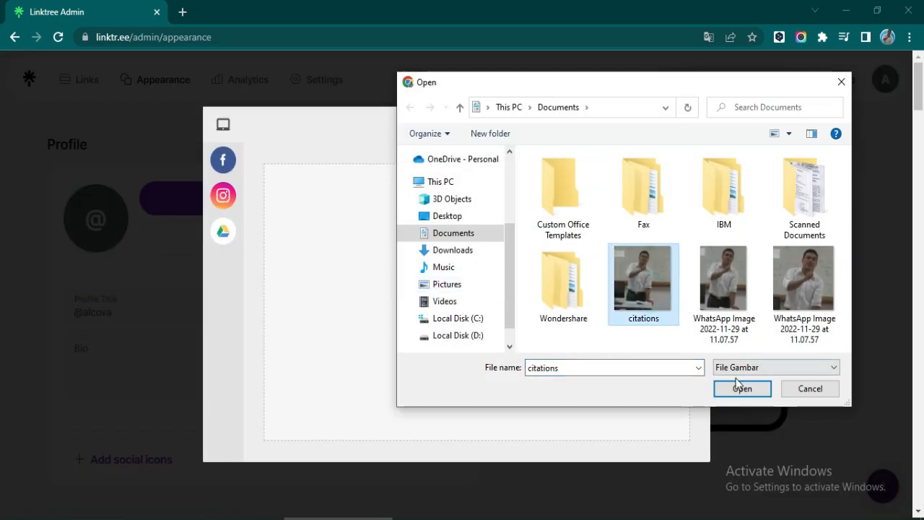
click(666, 445)
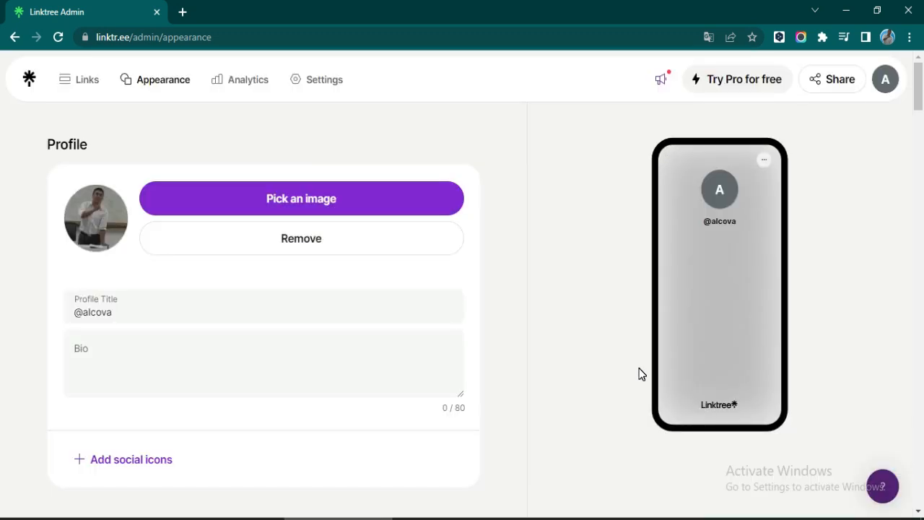
- Write the profile bio 'Deskripsi tentang kita isikan disini....'
click(232, 356)
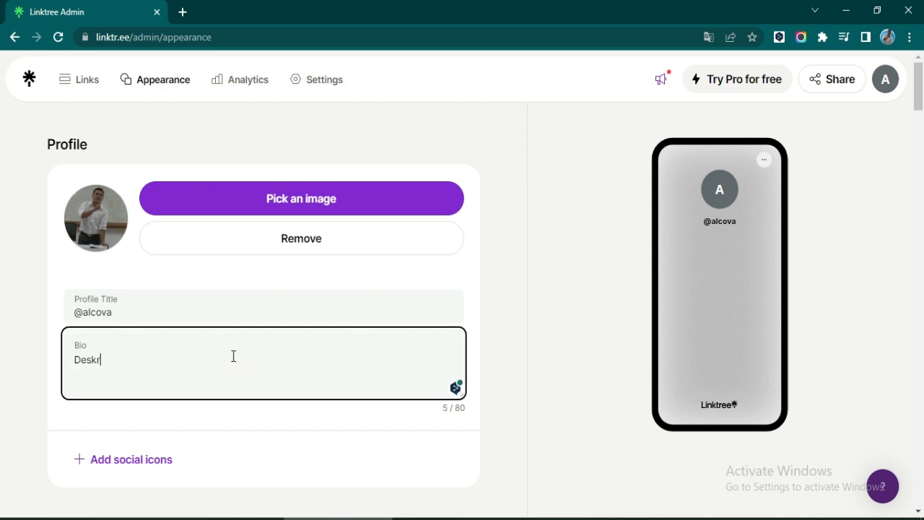
text(Deskripsi tentang k)
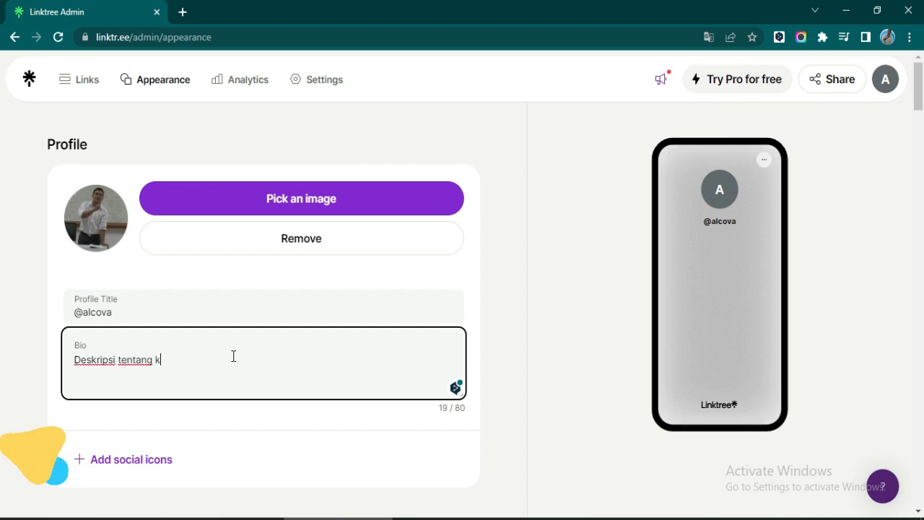
text(ita isikan disini....)
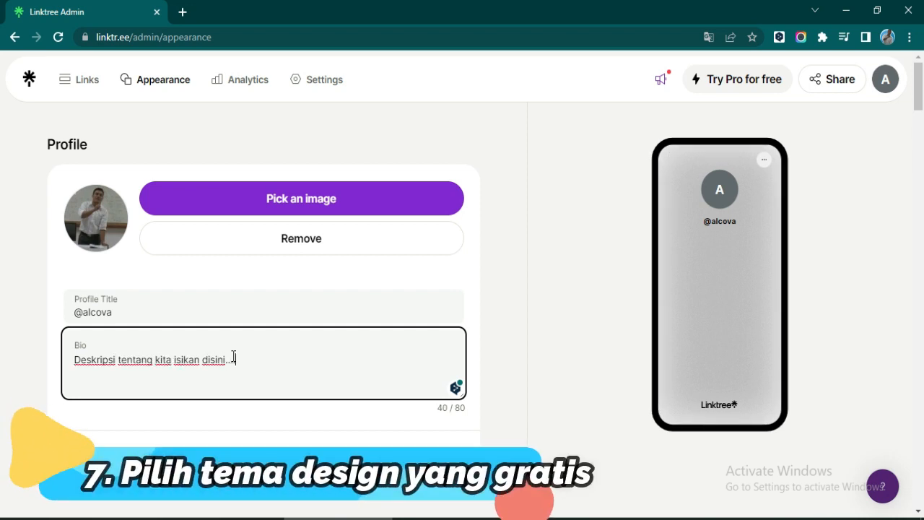
scroll(608, 324, down, 3)
scroll(610, 323, down, 2)
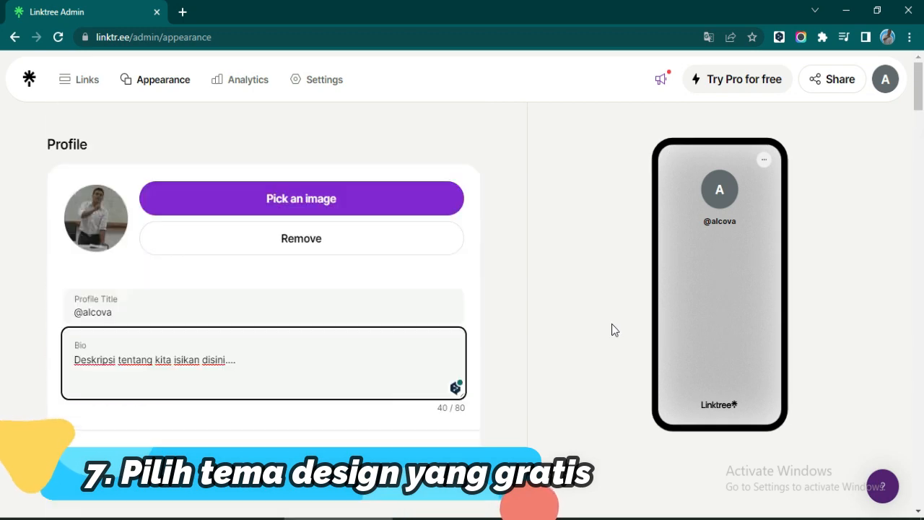
- Try the Lake Black theme, then the Lake White theme
scroll(414, 357, down, 10)
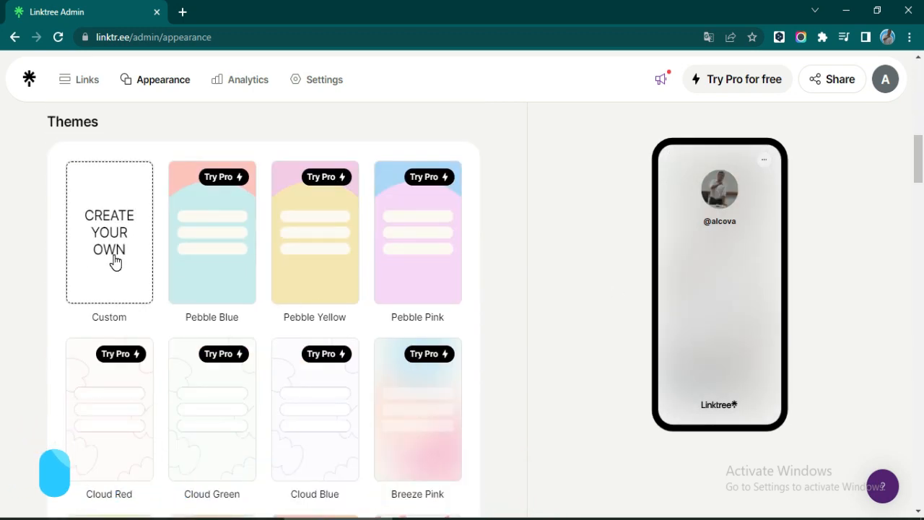
scroll(245, 260, down, 7)
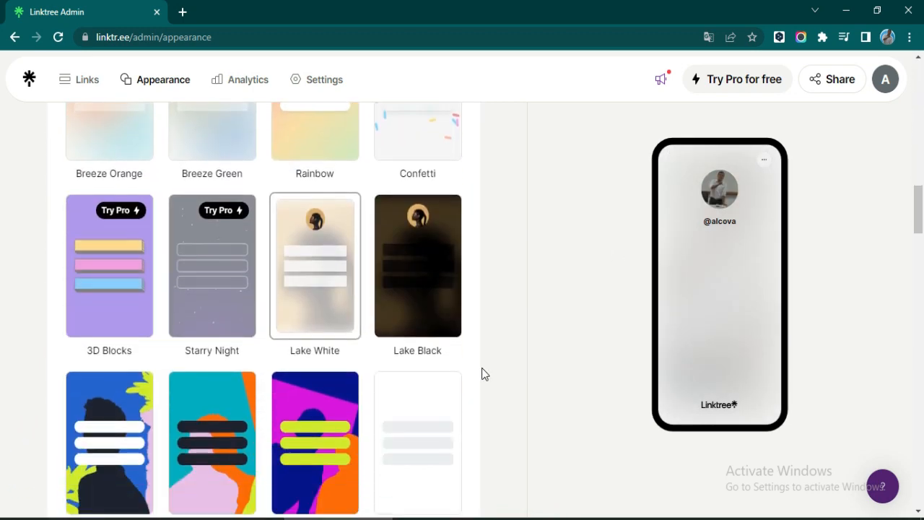
scroll(474, 345, down, 1)
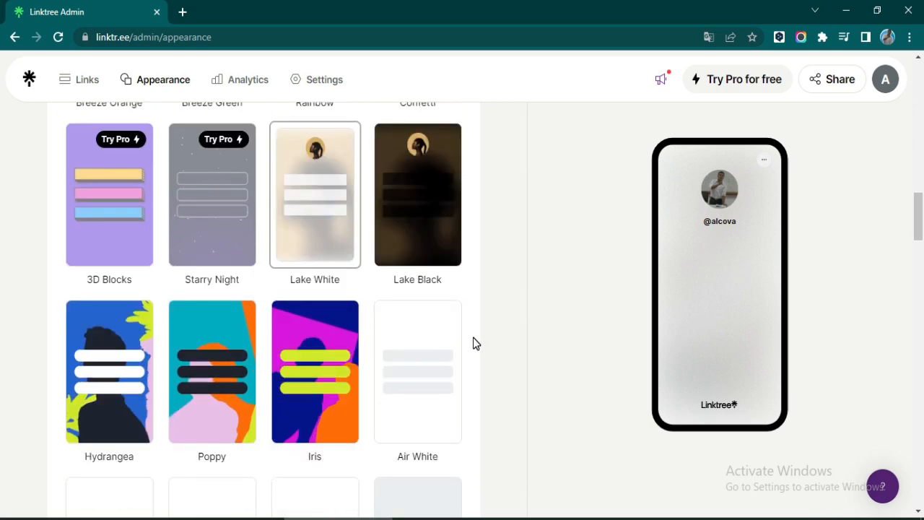
scroll(431, 352, down, 2)
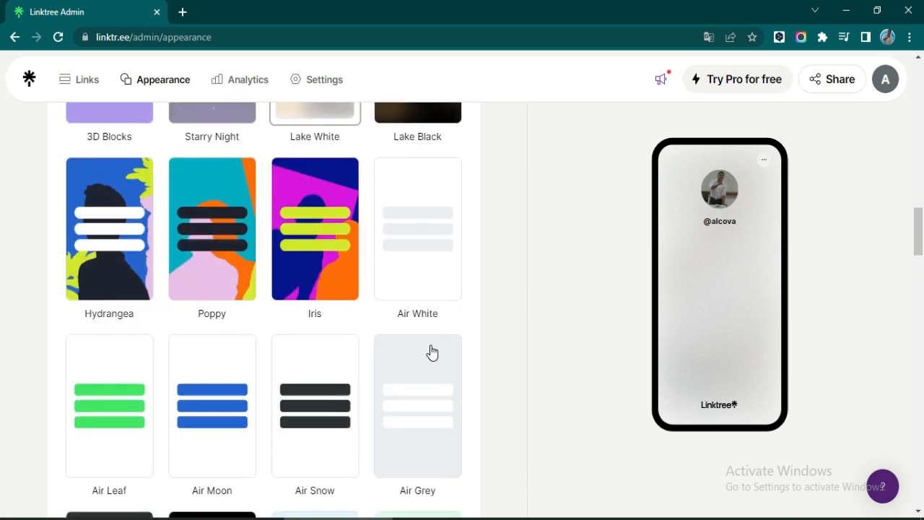
scroll(431, 352, down, 3)
scroll(431, 353, down, 8)
scroll(431, 352, up, 14)
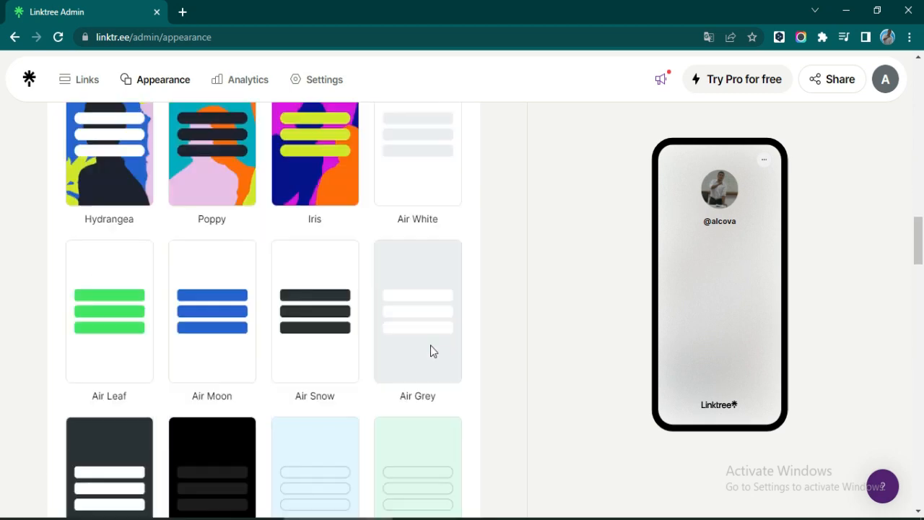
click(423, 293)
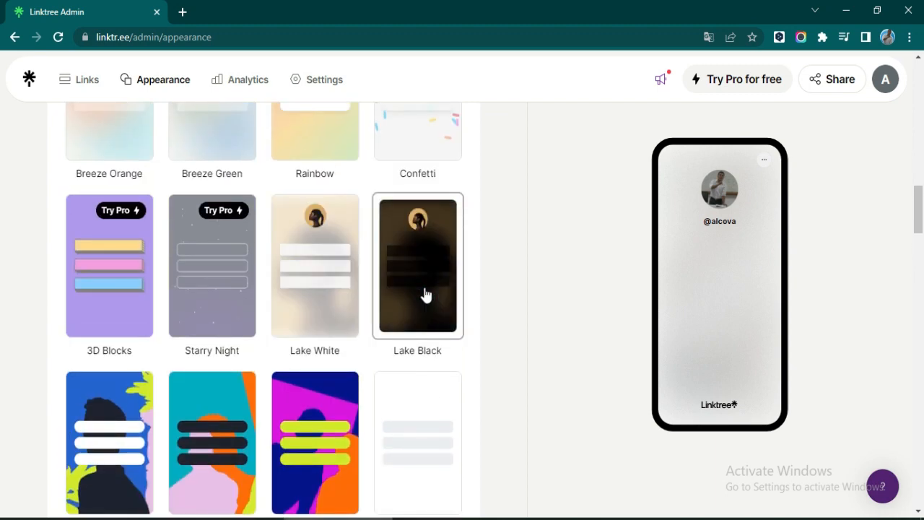
drag(423, 295, 622, 291)
scroll(674, 324, down, 1)
scroll(320, 365, up, 2)
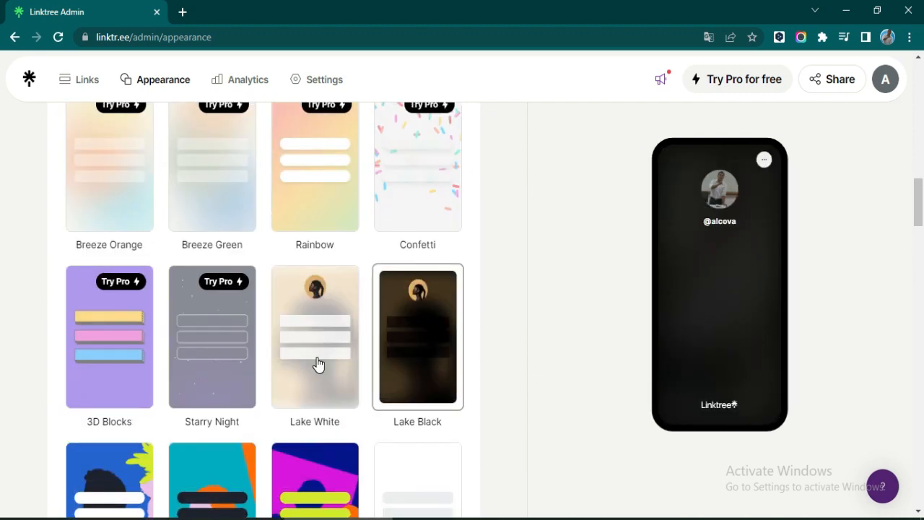
click(318, 364)
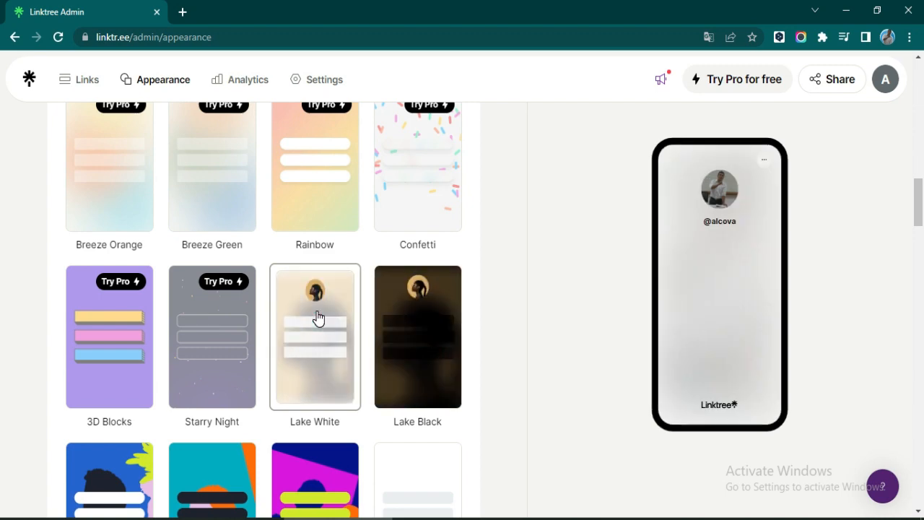
- Apply the red gradient Miami theme and return to the Profile section
scroll(314, 364, down, 3)
scroll(307, 361, down, 2)
scroll(367, 332, down, 8)
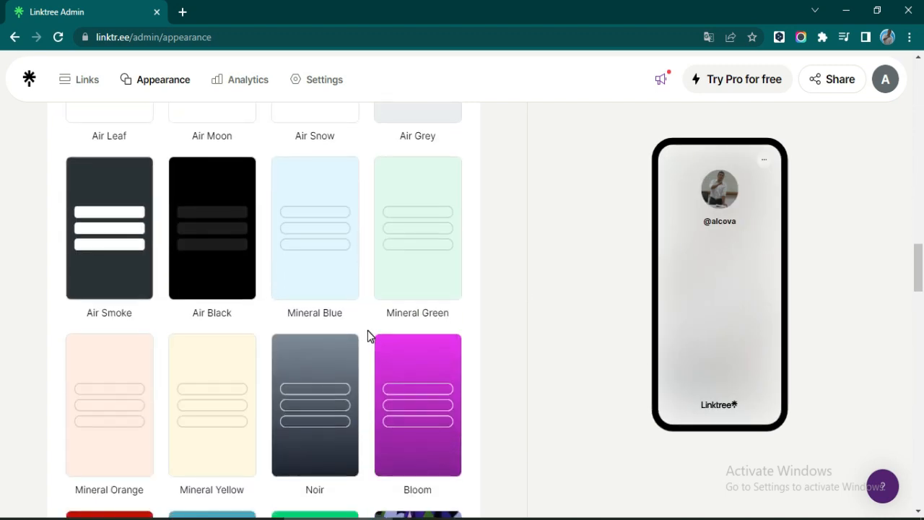
click(130, 309)
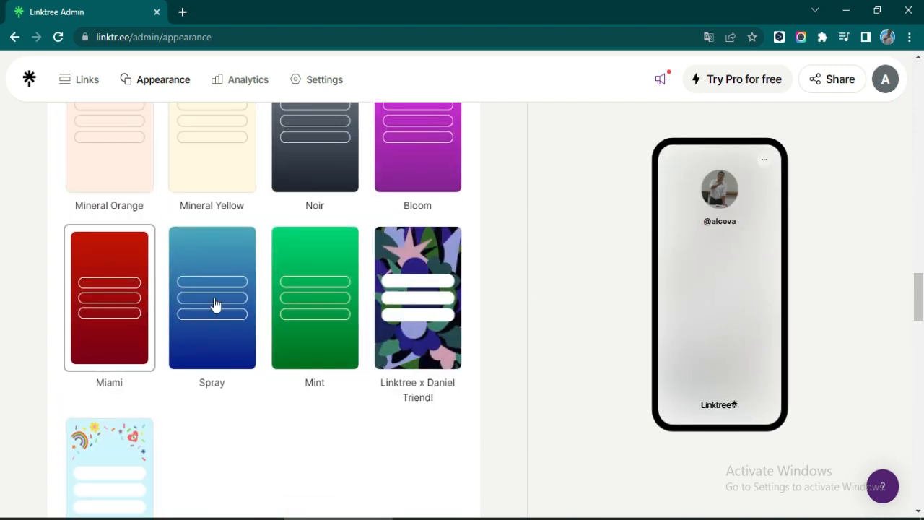
scroll(402, 373, down, 2)
scroll(402, 373, up, 4)
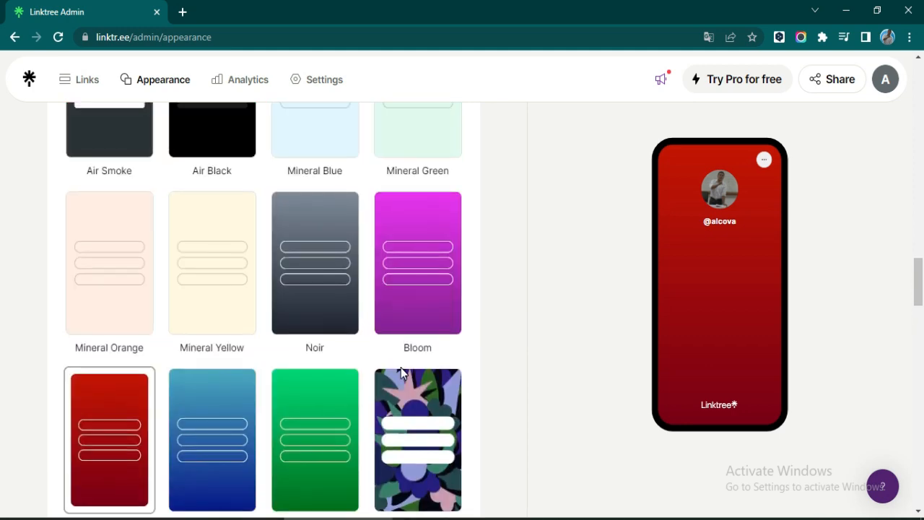
scroll(402, 373, up, 9)
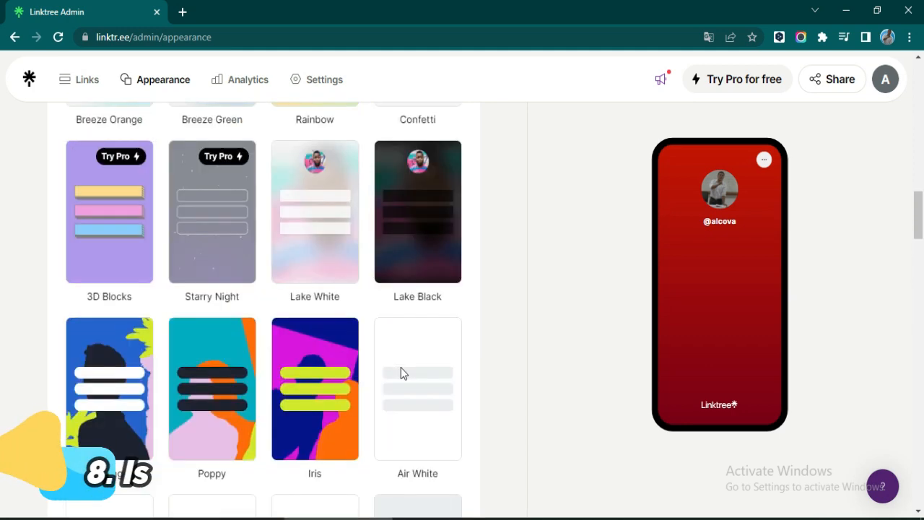
scroll(401, 367, up, 13)
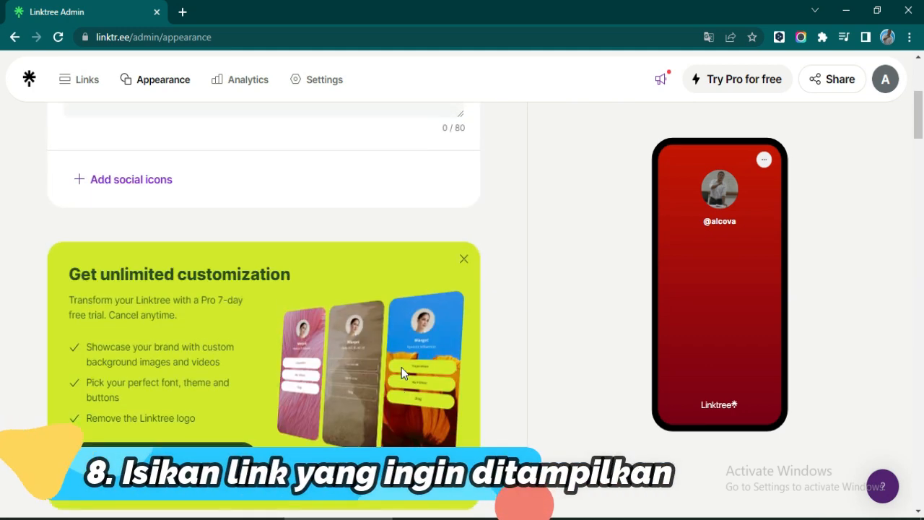
scroll(401, 367, up, 4)
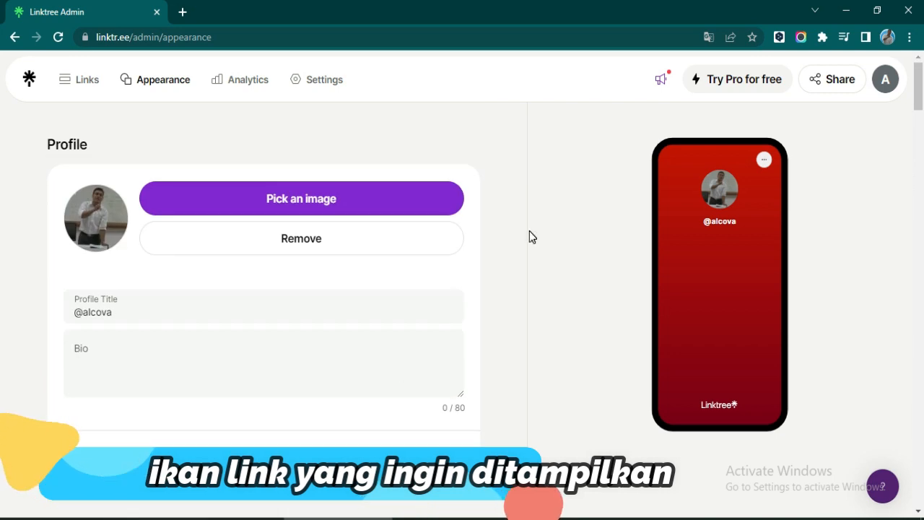
- Add a new link, clear the leftover 'Profile' text from its URL, and minimize Chrome
click(83, 85)
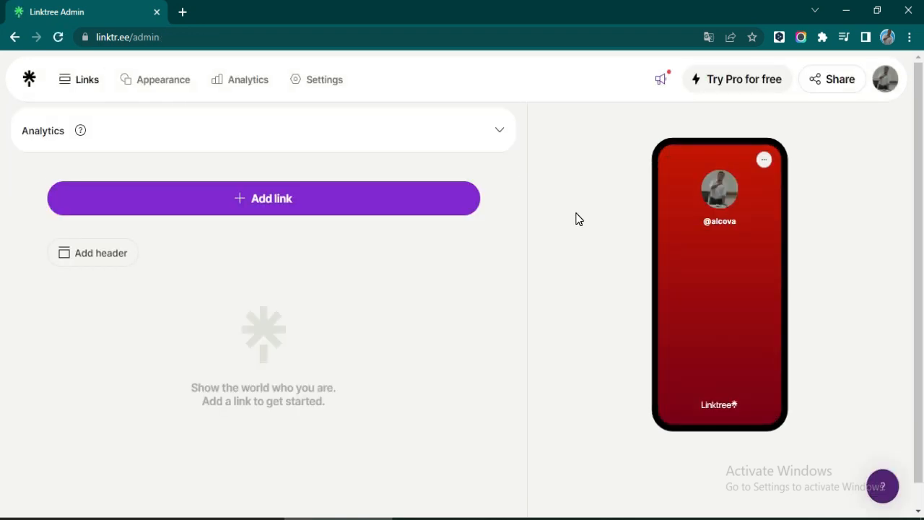
click(375, 194)
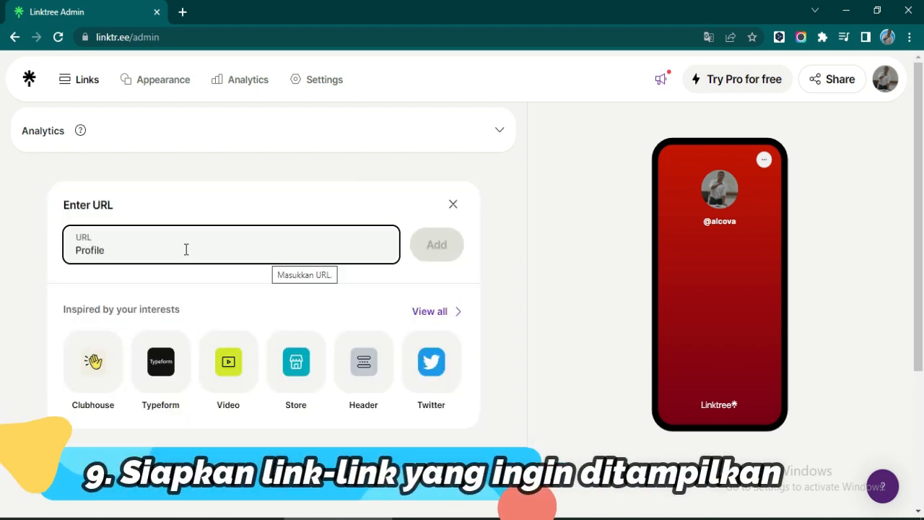
key(ctrl+a)
key(BackSpace)
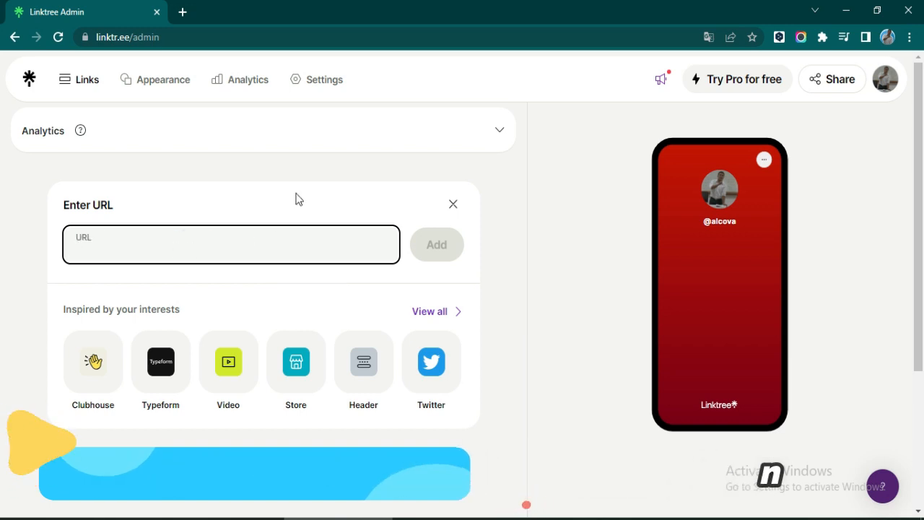
click(296, 197)
click(148, 244)
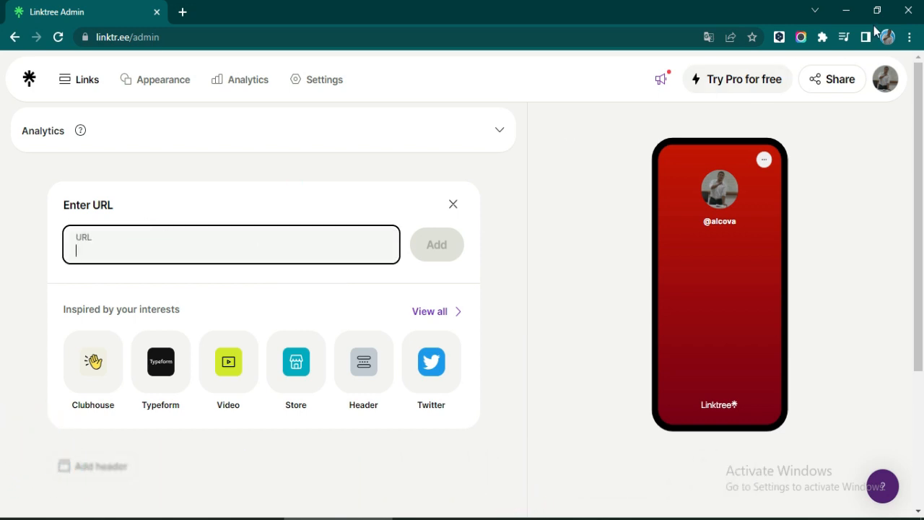
click(846, 16)
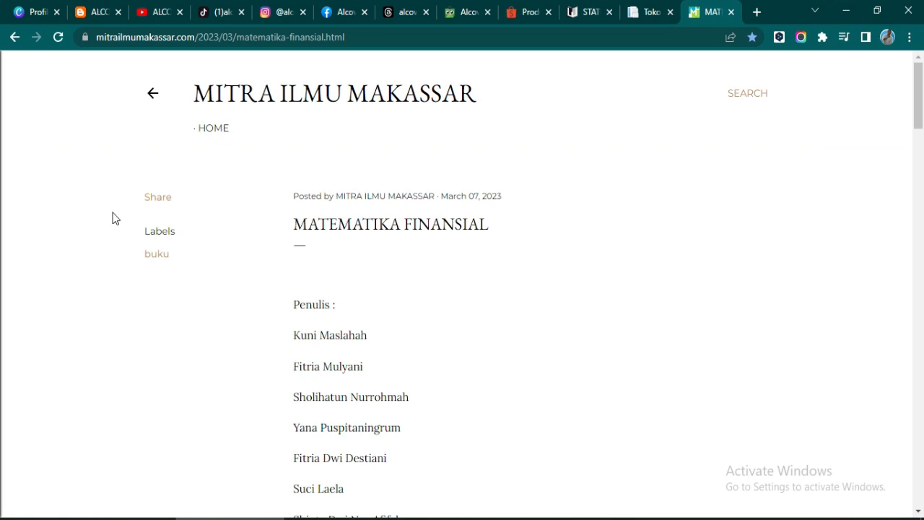
- Share the Canva design with Yang punya tautan access as Bisa lihat and copy its link
click(34, 12)
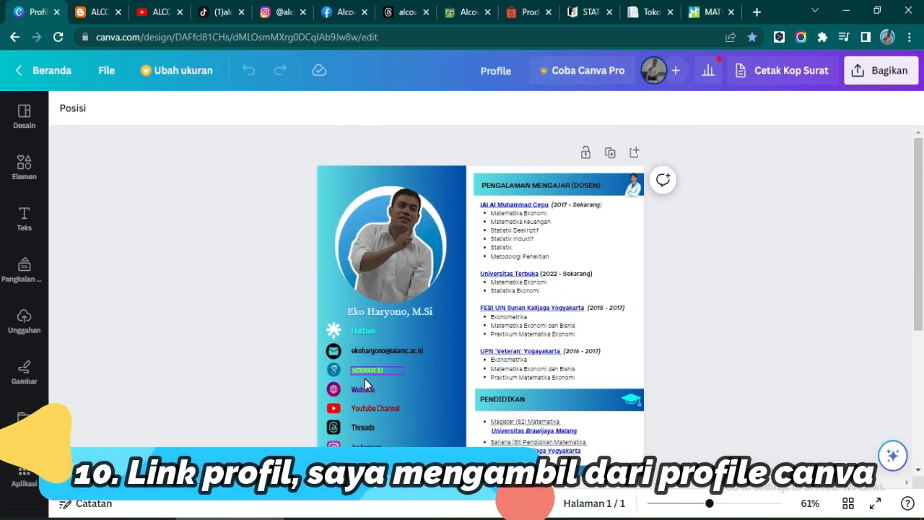
click(892, 73)
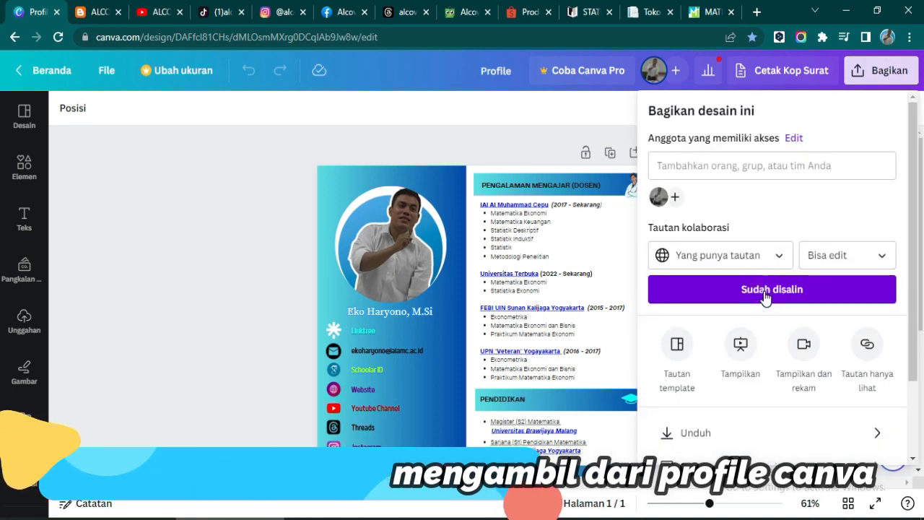
click(831, 254)
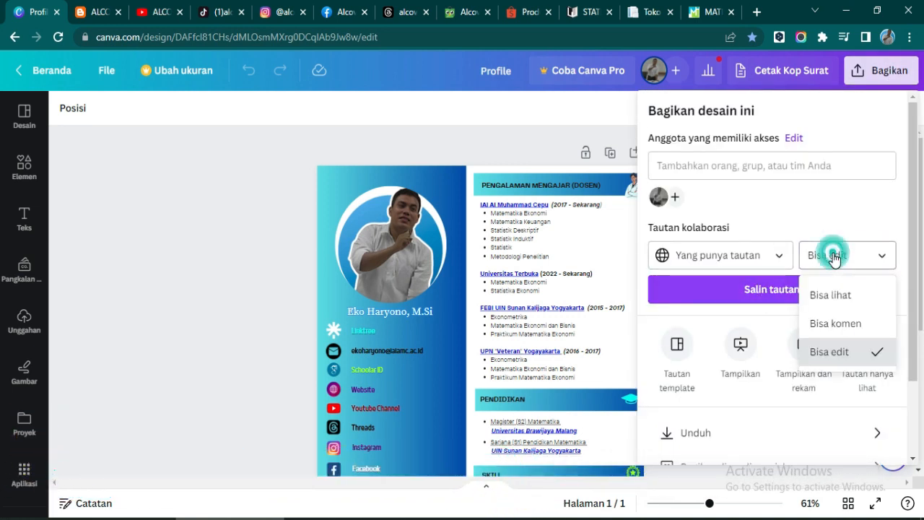
click(826, 295)
click(779, 262)
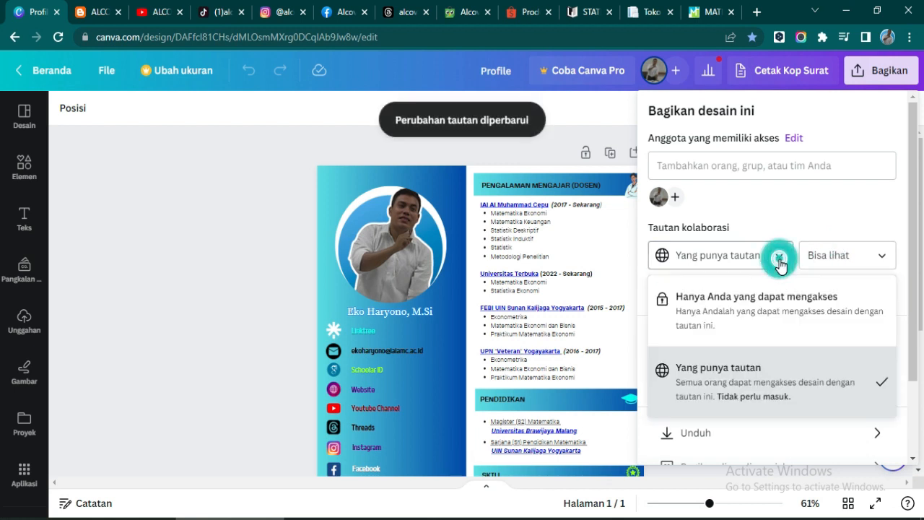
click(722, 375)
click(859, 256)
click(823, 296)
click(805, 290)
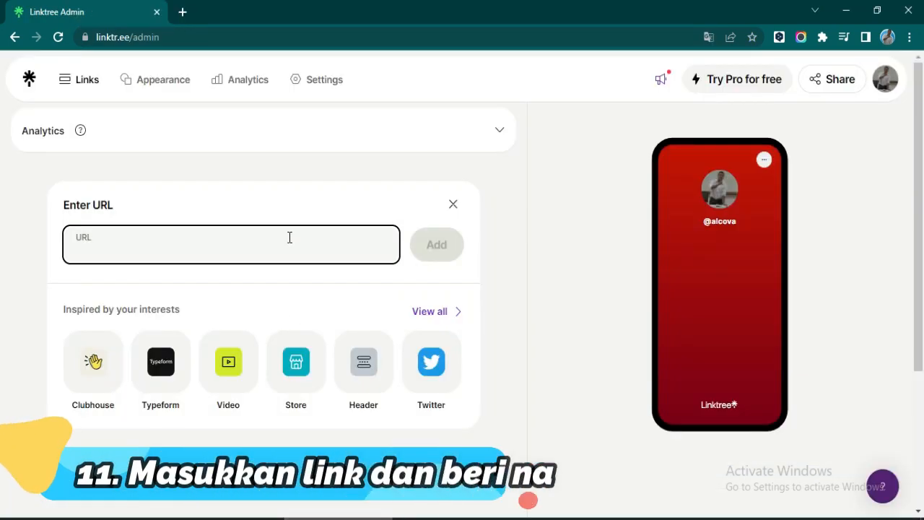
- Add the pasted Canva design link and retitle it Profile
click(427, 251)
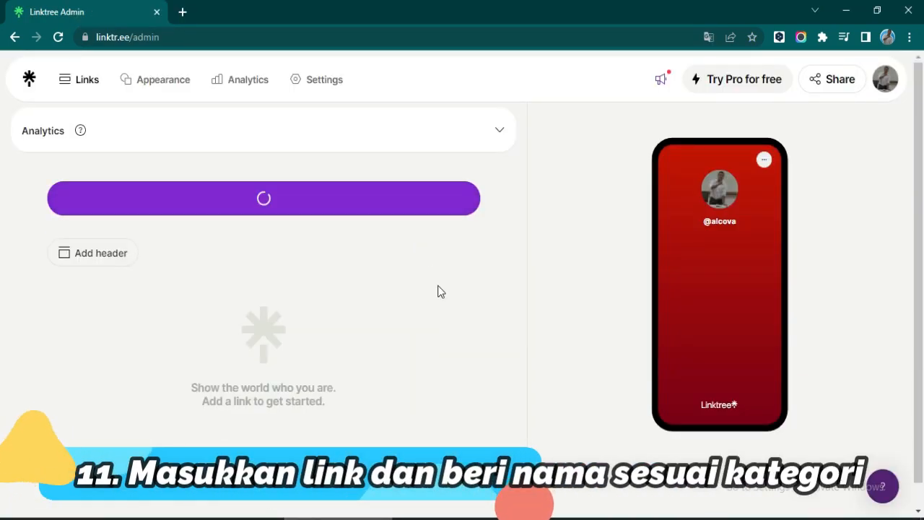
drag(170, 304, 85, 313)
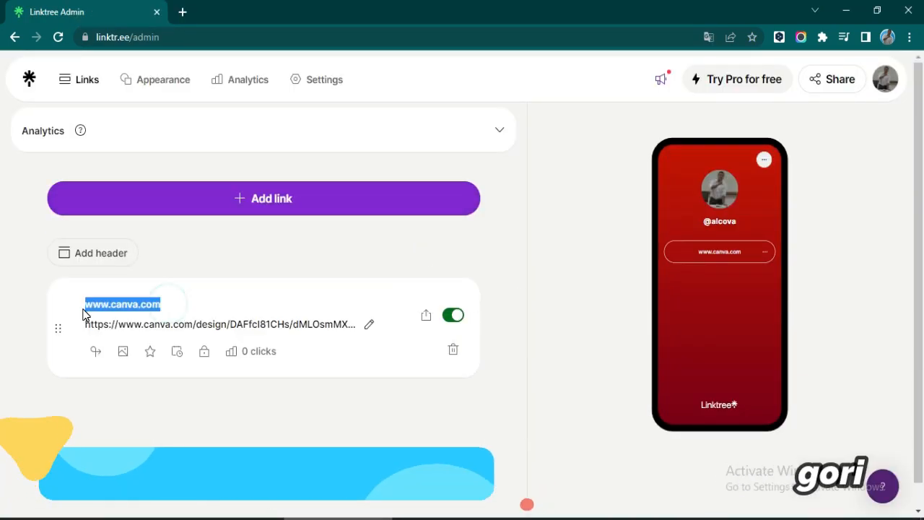
text(Profile)
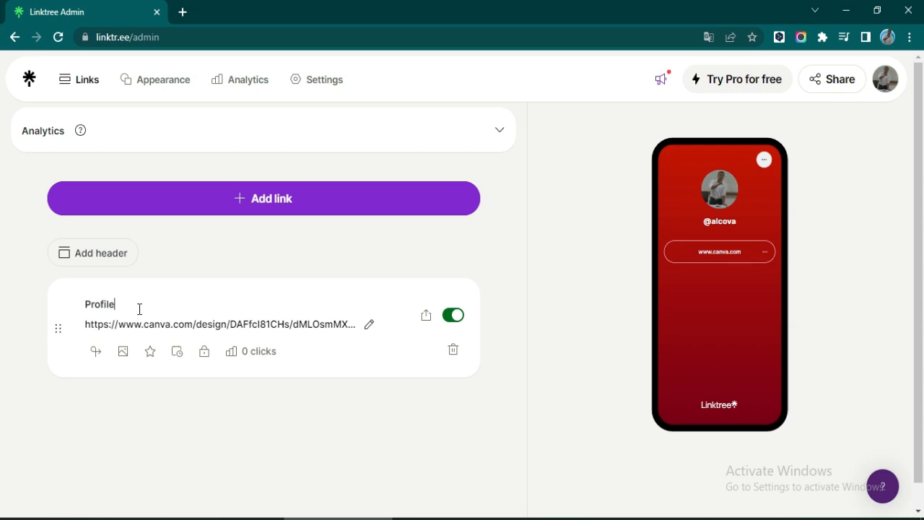
click(538, 341)
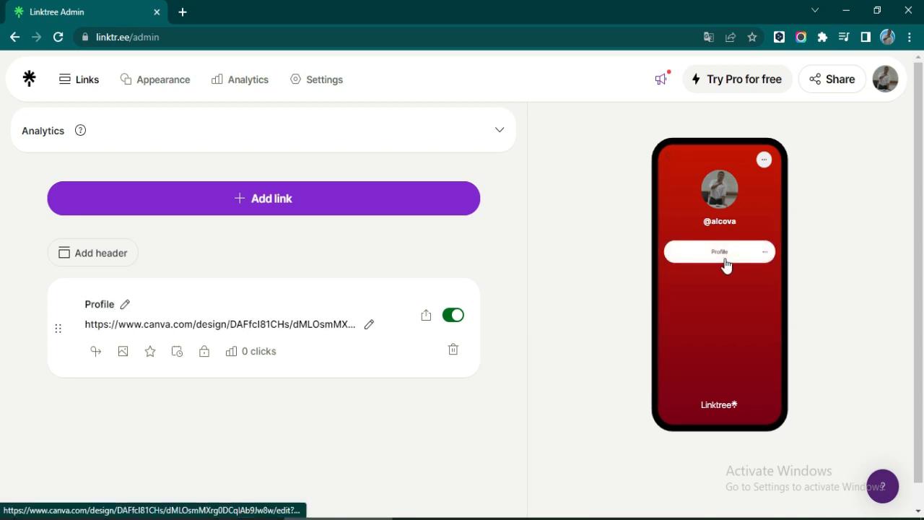
- Add the alcova25.blogspot.com blog address as a link and retitle it Website
click(239, 204)
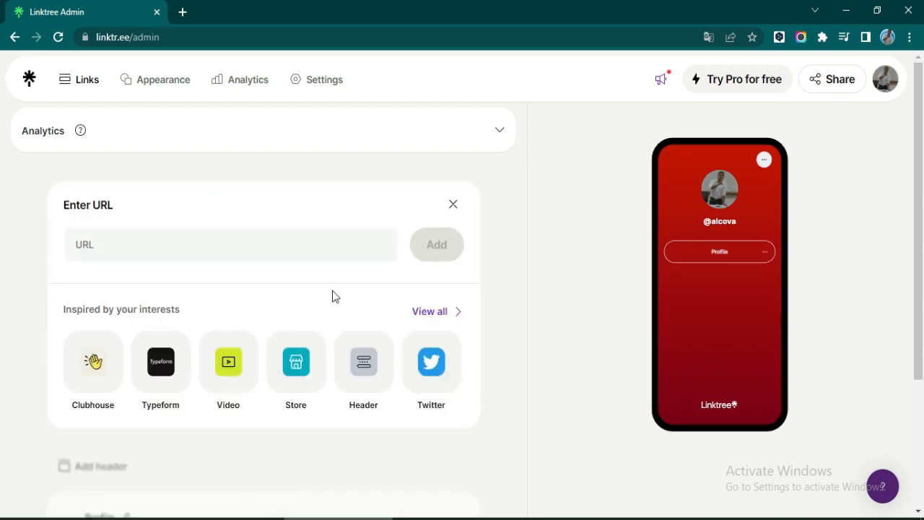
scroll(334, 296, down, 3)
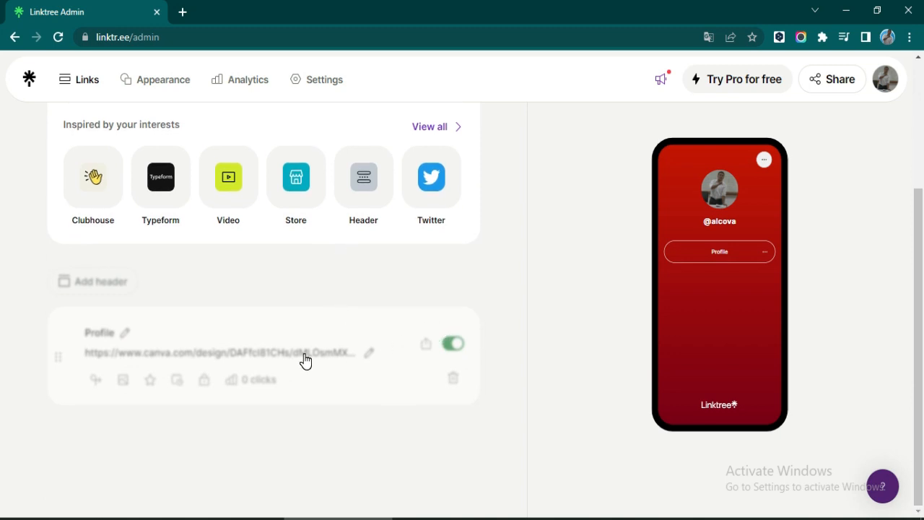
scroll(305, 361, up, 2)
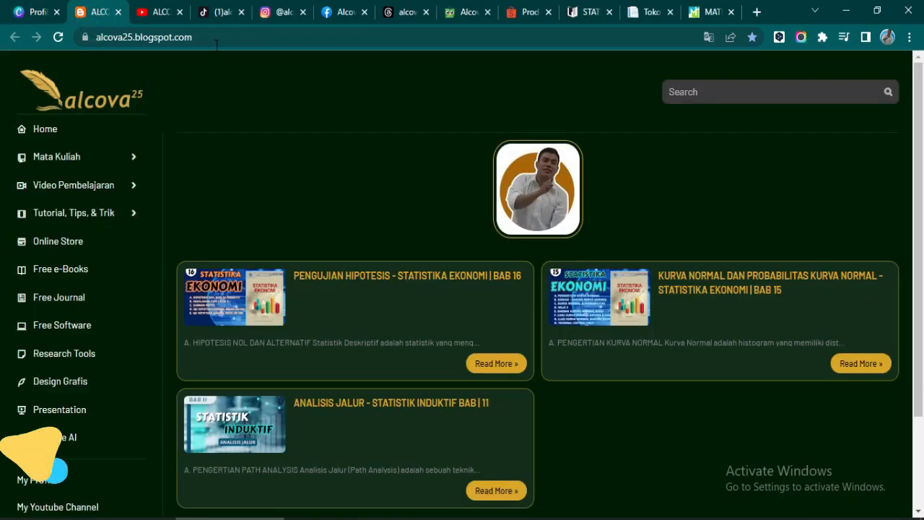
click(82, 38)
key(ctrl+c)
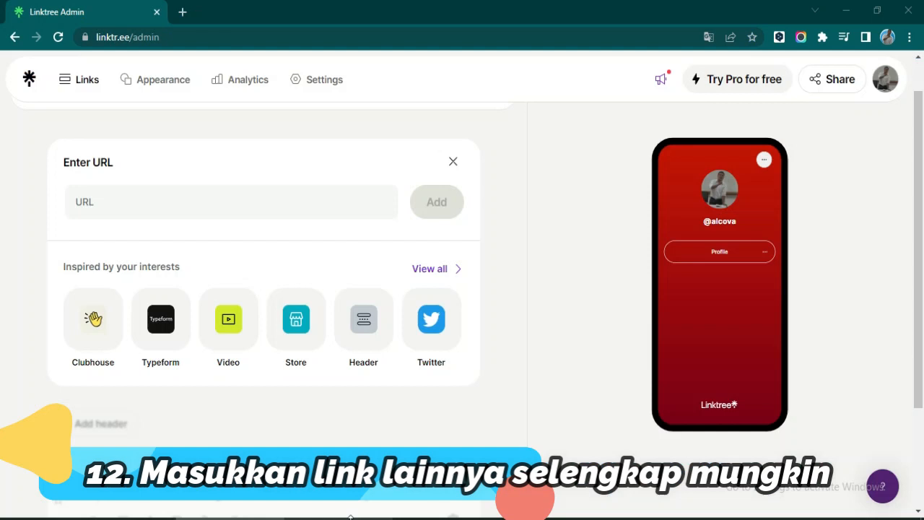
click(183, 207)
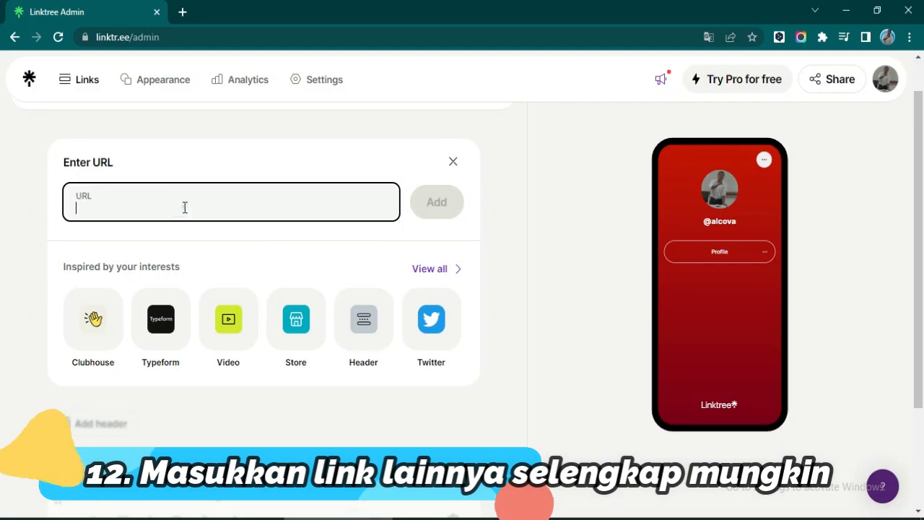
key(ctrl+v)
click(434, 206)
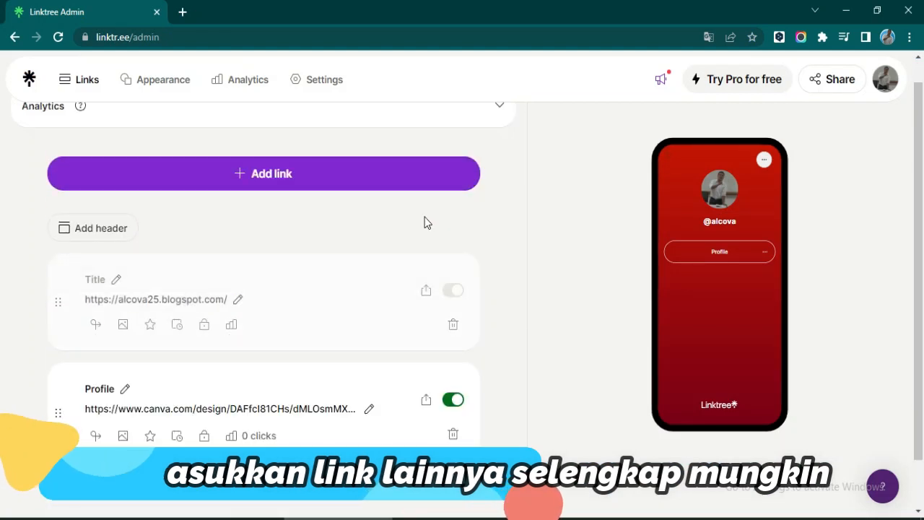
click(145, 278)
drag(145, 278, 86, 279)
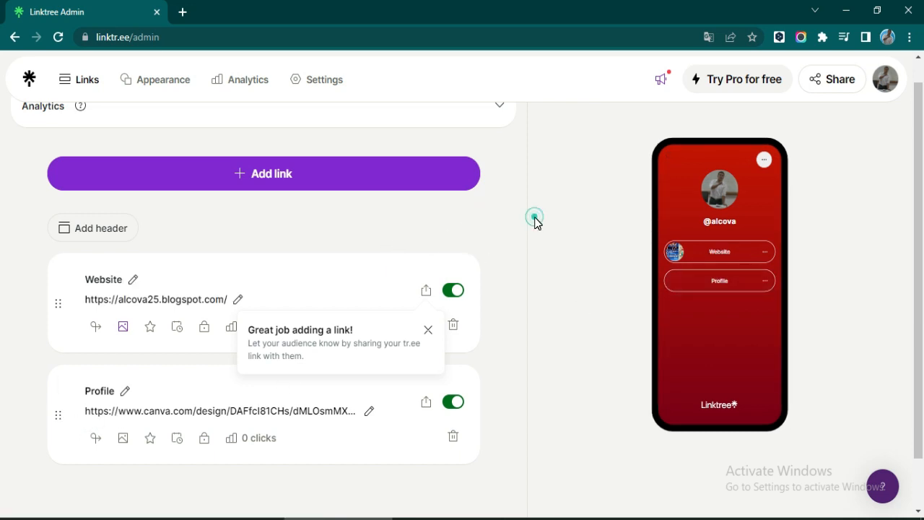
click(303, 177)
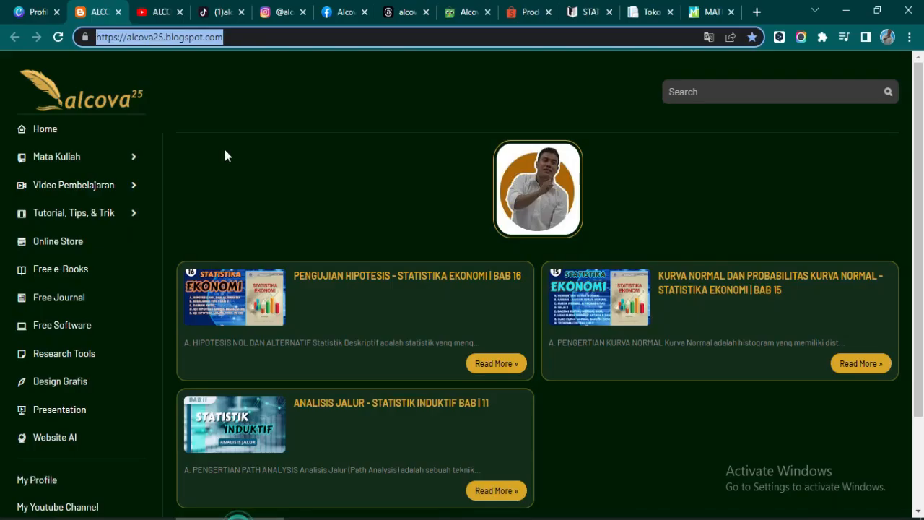
click(165, 14)
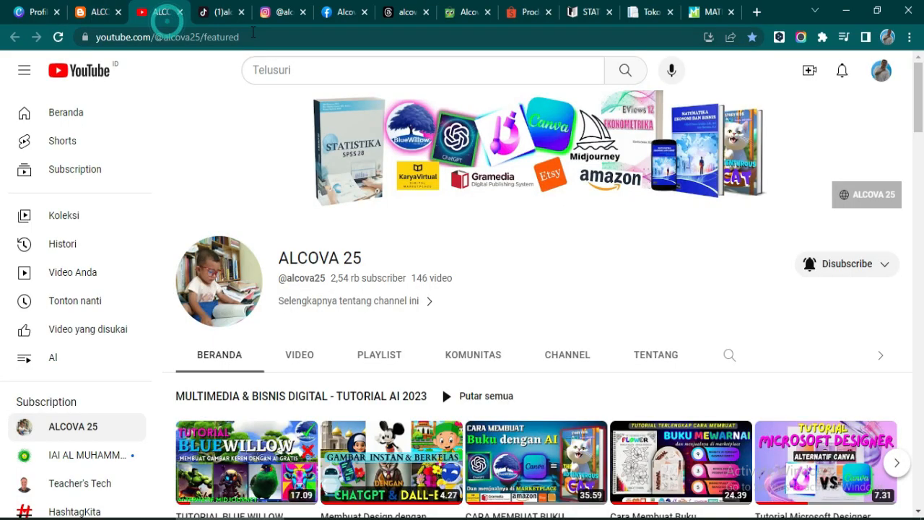
- Add the copied YouTube channel URL as a link titled Youtube
click(253, 33)
key(alt+Tab)
click(143, 220)
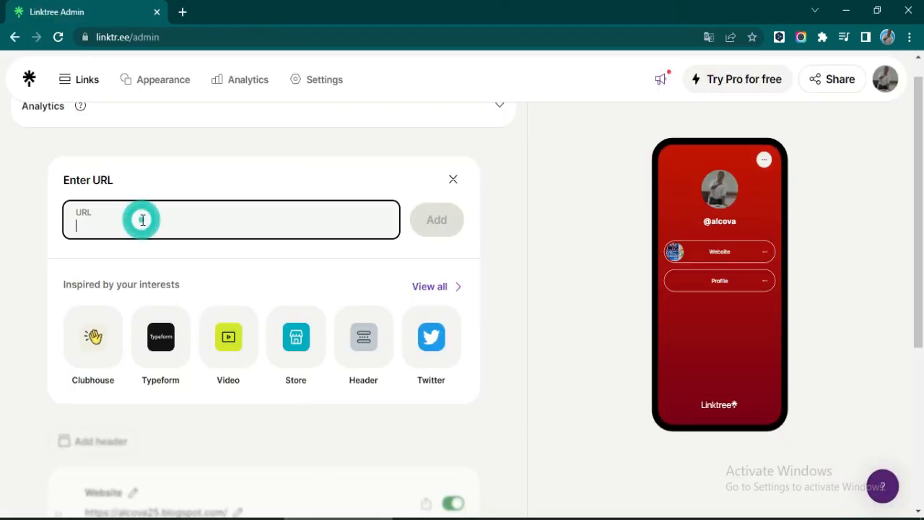
text(https://www.youtube.com/@alcova25/features)
click(436, 221)
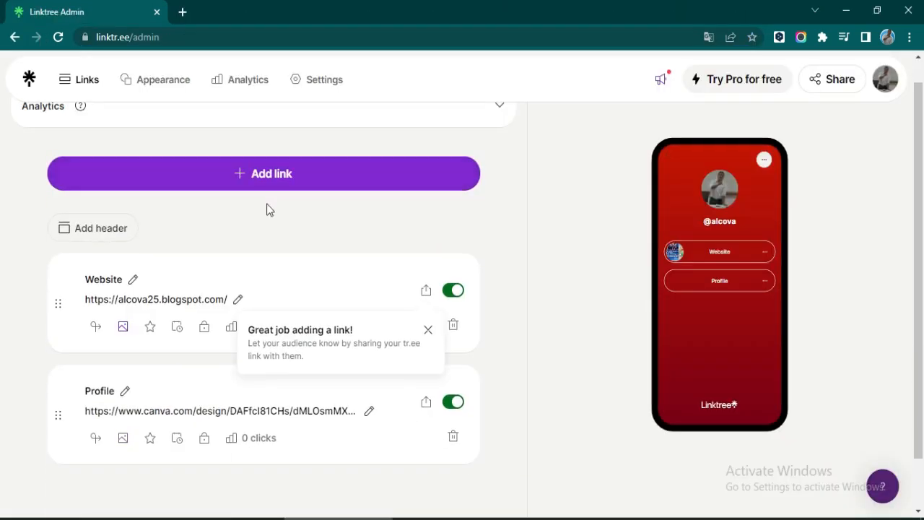
drag(178, 279, 73, 288)
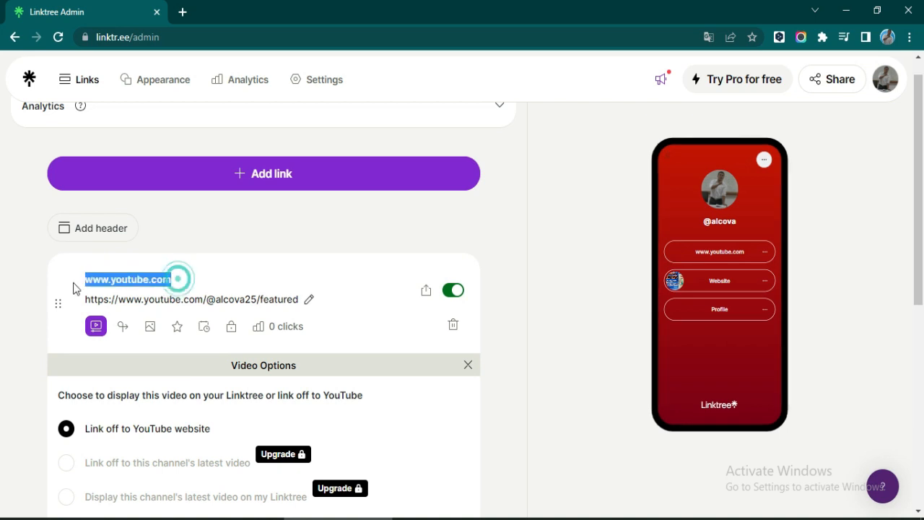
text(Youtube)
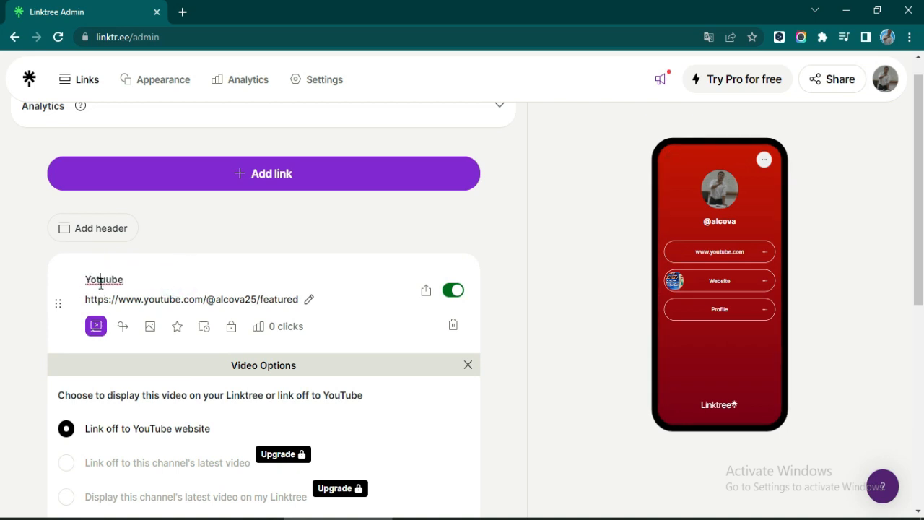
click(576, 263)
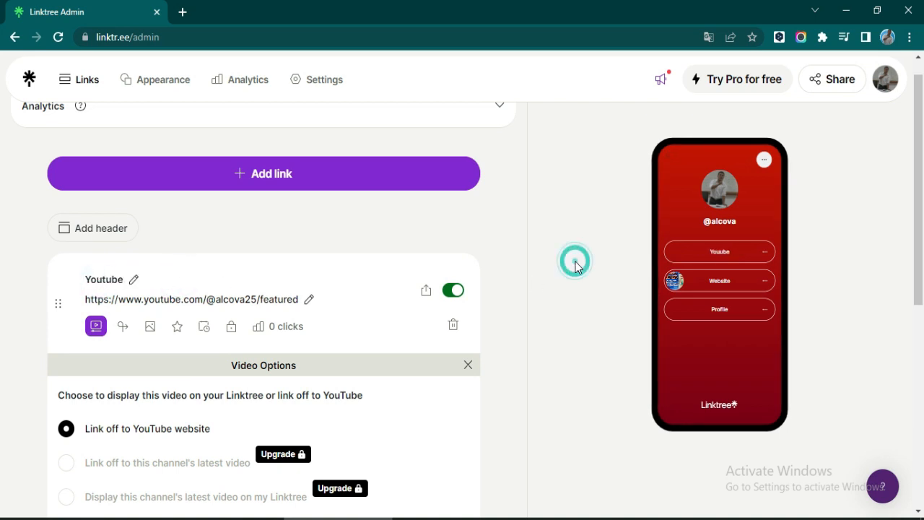
scroll(476, 303, down, 2)
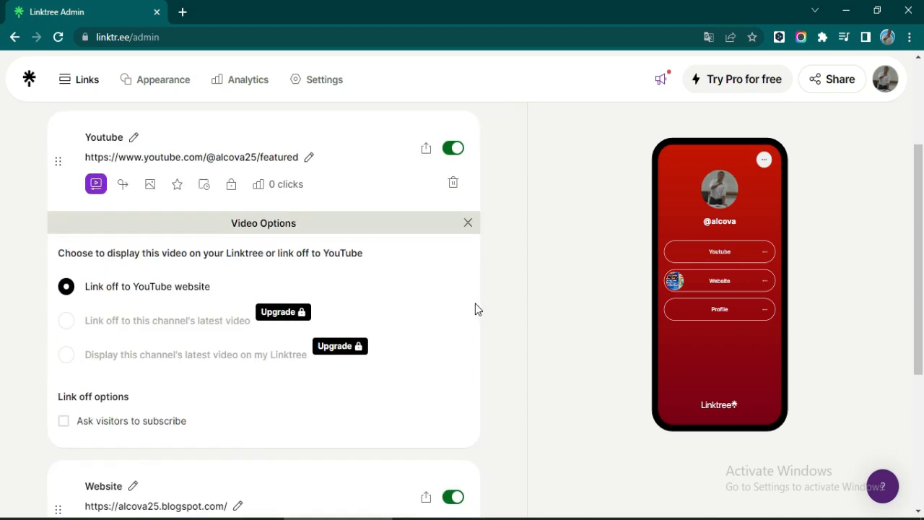
scroll(477, 308, up, 3)
- Copy the TikTok profile address and add it as a new link
click(330, 210)
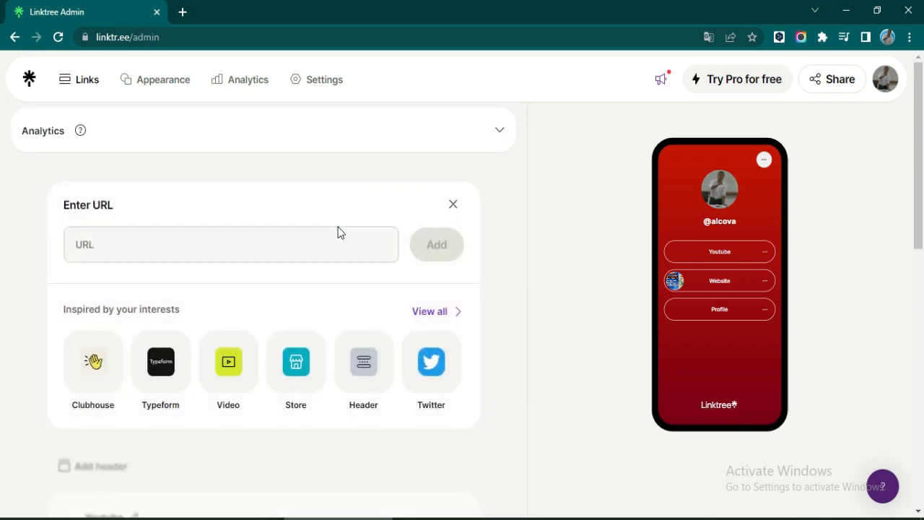
click(178, 245)
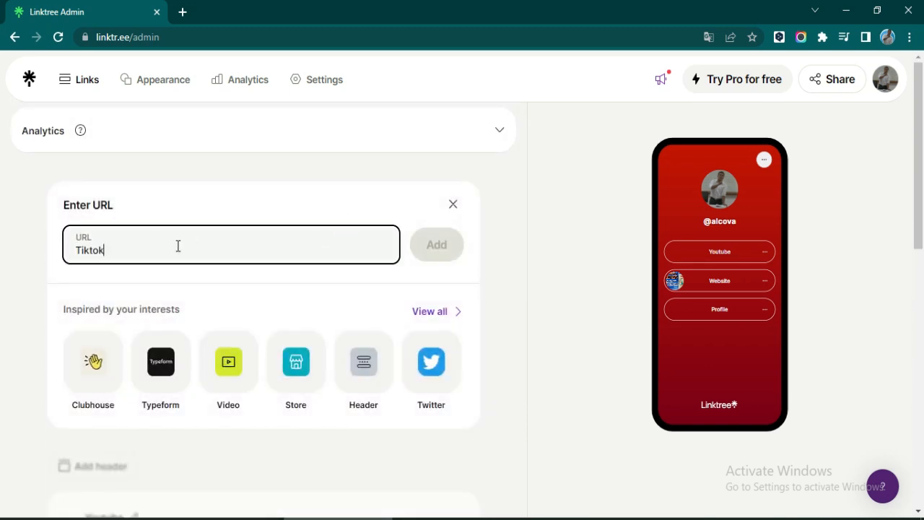
click(219, 519)
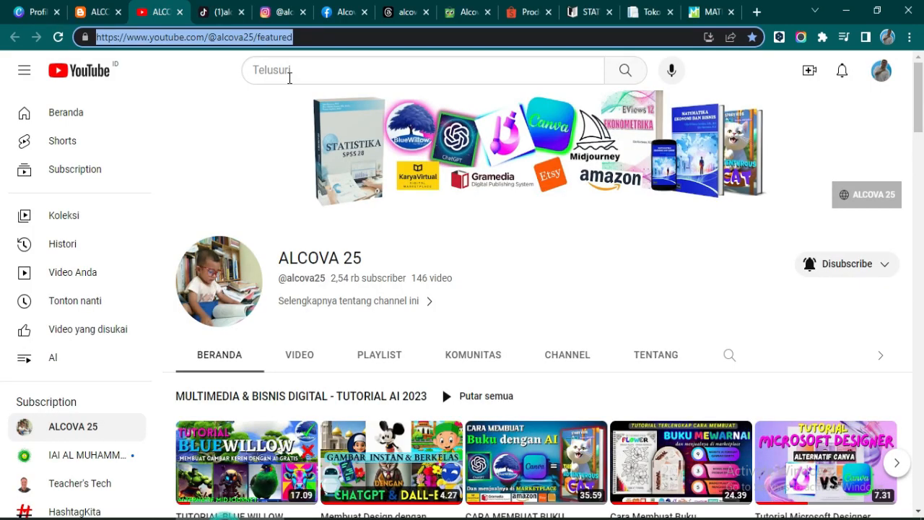
click(221, 13)
click(242, 39)
drag(246, 39, 90, 40)
key(ctrl+c)
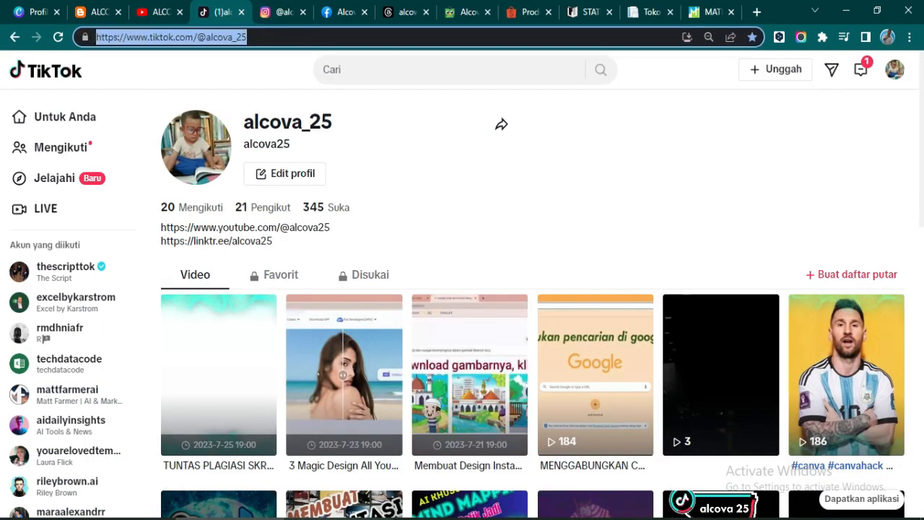
key(alt+Tab)
key(ctrl+v)
click(442, 249)
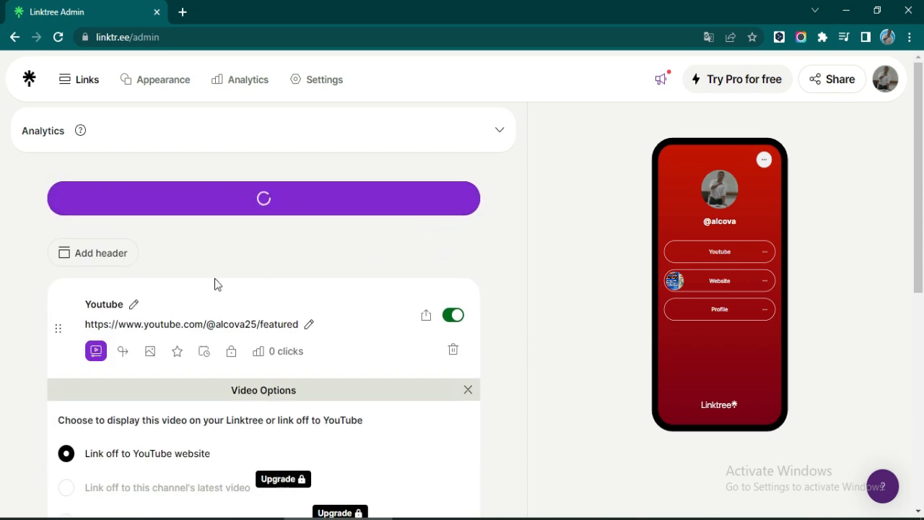
- Trim the TikTok link's title to just TikTok, then copy the Instagram profile address
click(118, 306)
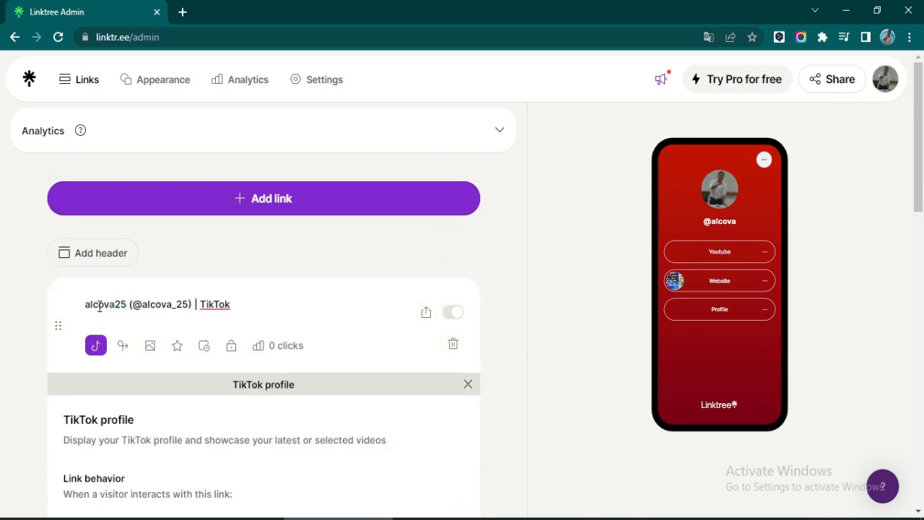
drag(85, 305, 194, 304)
key(BackSpace)
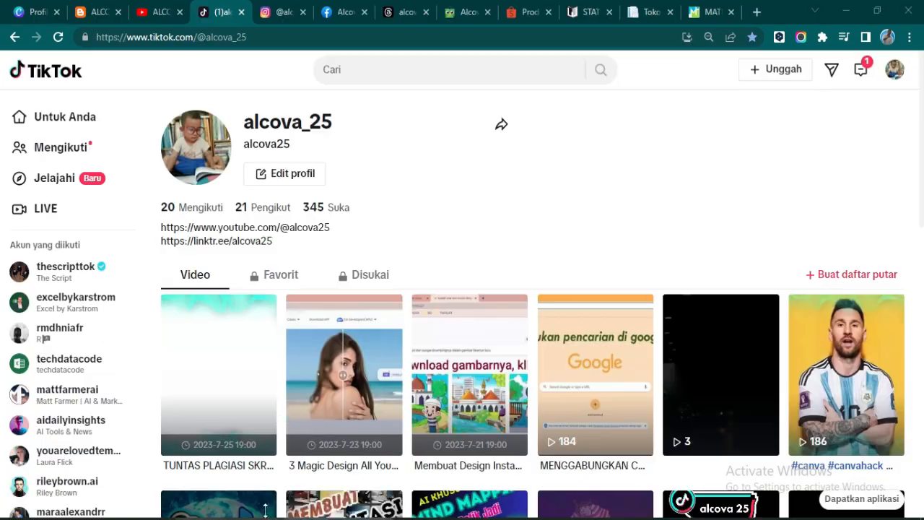
click(279, 12)
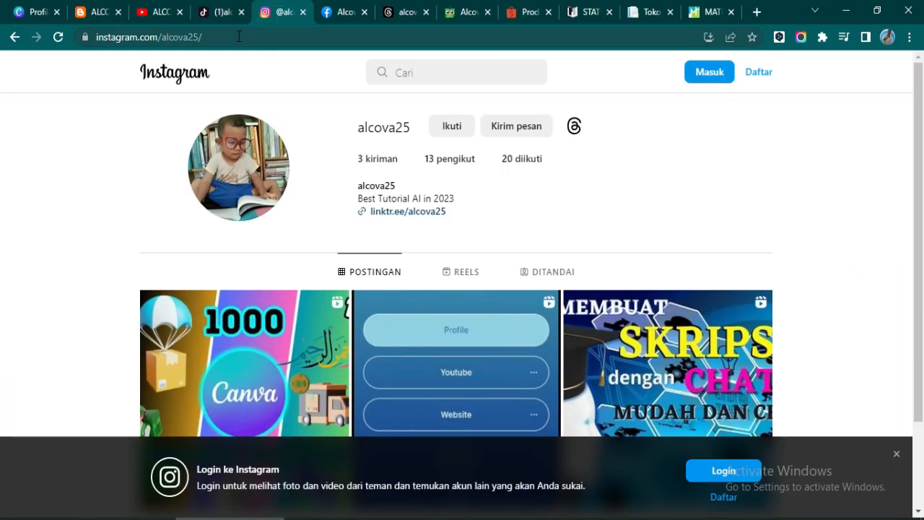
click(310, 35)
- Add the Instagram profile link and remove the 'Login •' prefix so it reads Instagram
click(347, 514)
click(243, 199)
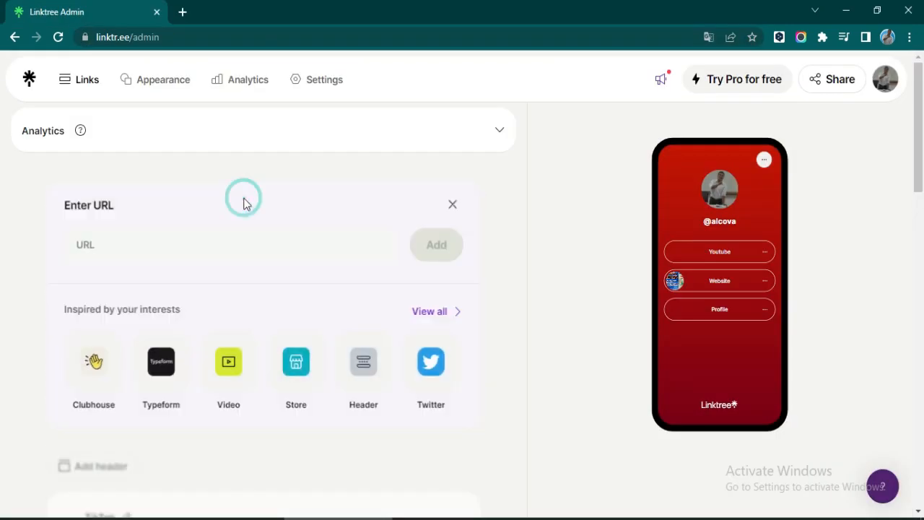
click(157, 243)
key(ctrl+v)
click(437, 249)
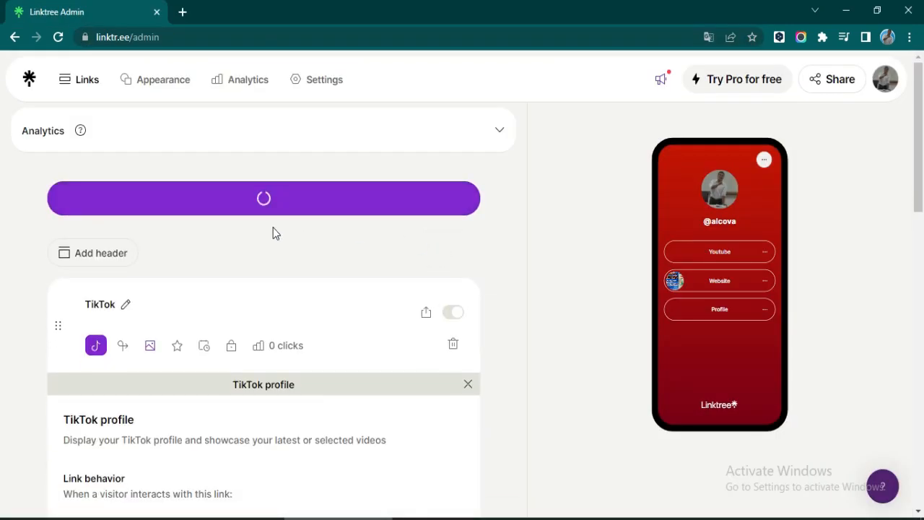
click(119, 304)
drag(119, 303, 63, 302)
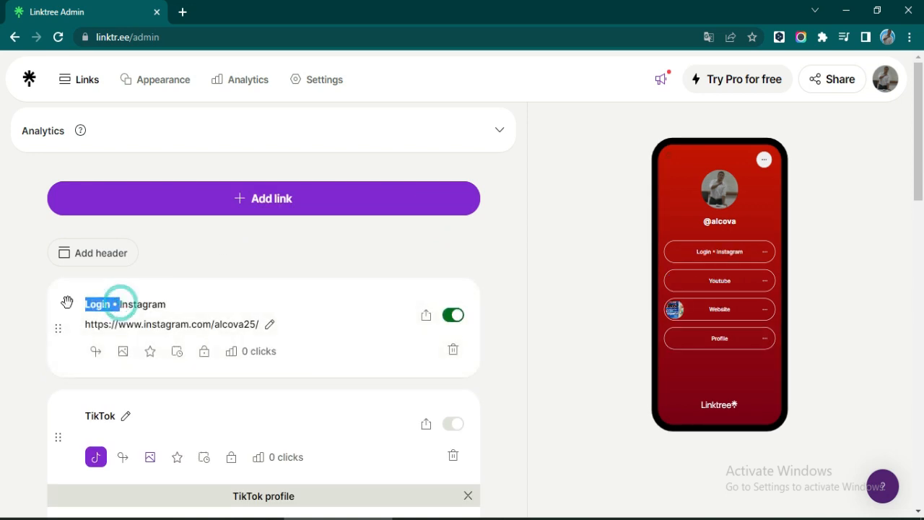
key(BackSpace)
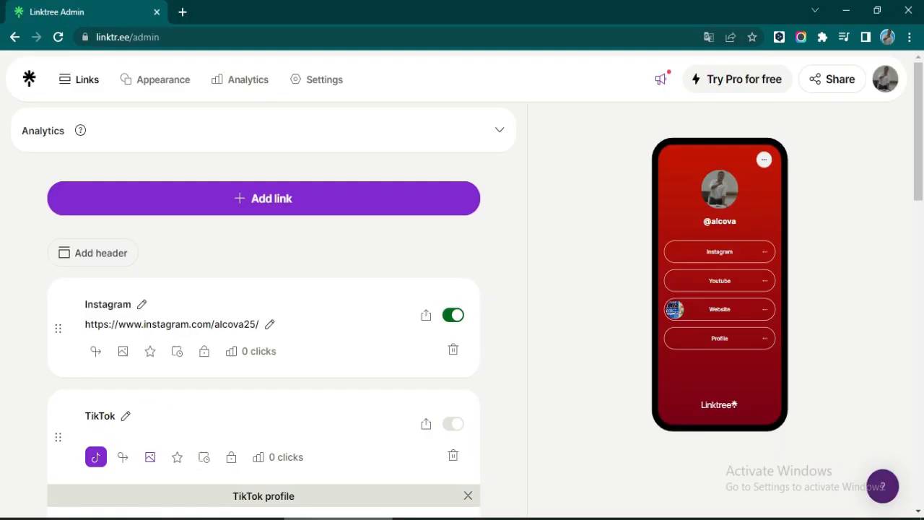
- Add the Facebook page link and retitle it Facebook
click(248, 202)
click(137, 245)
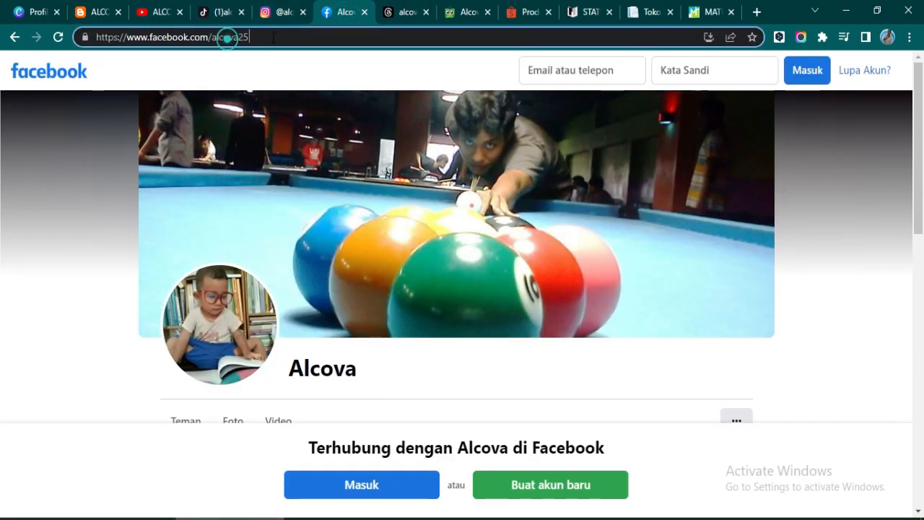
click(245, 37)
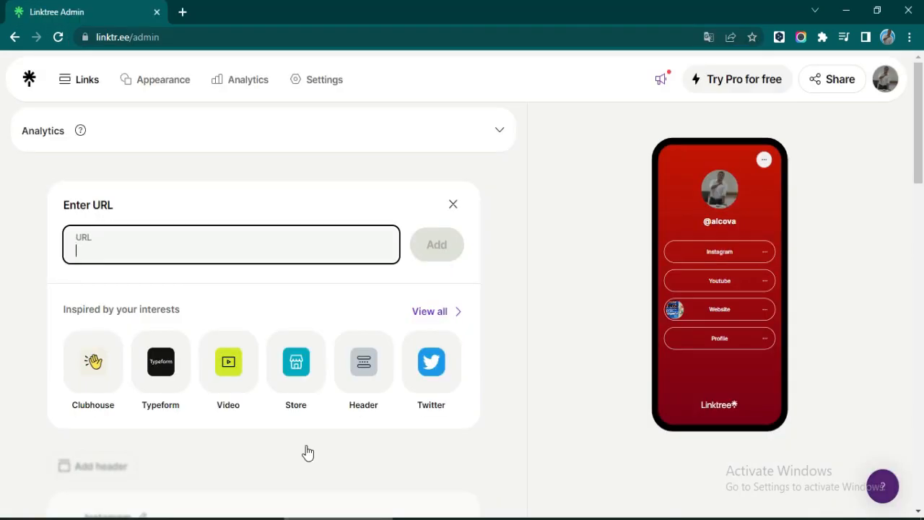
key(ctrl+v)
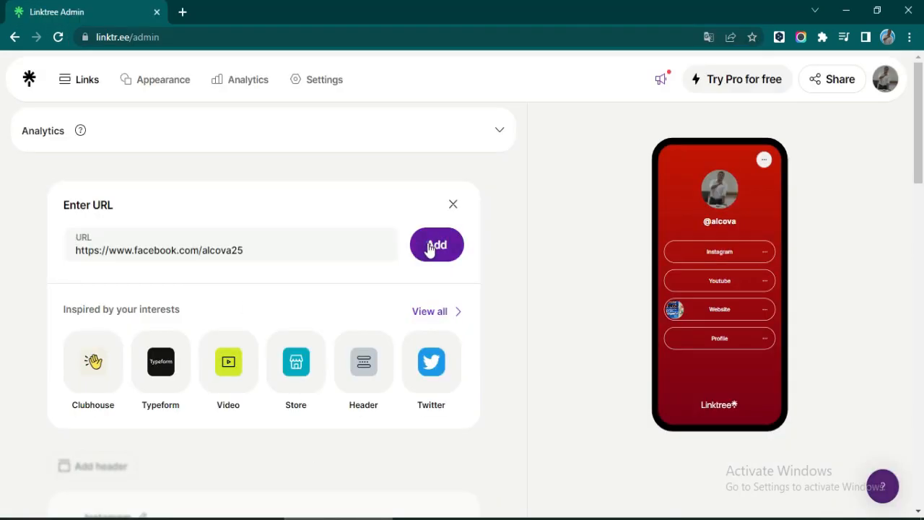
click(435, 246)
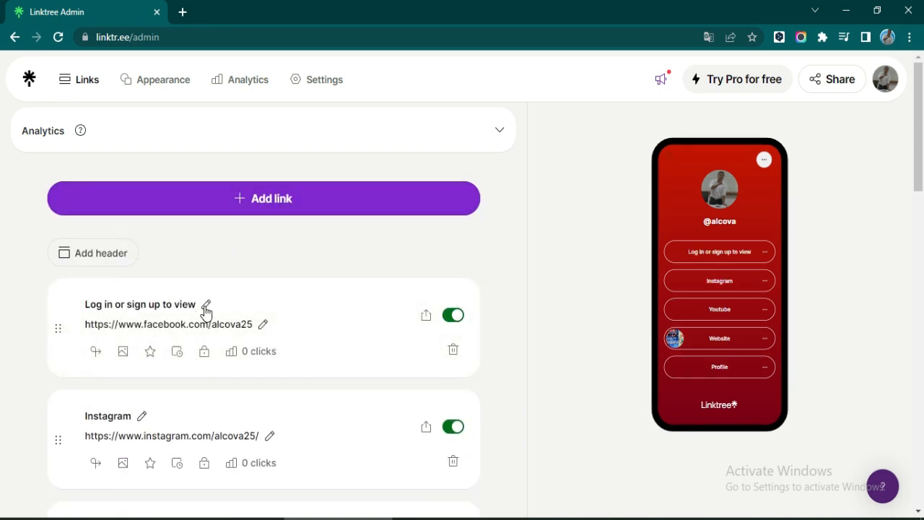
click(205, 306)
drag(209, 306, 70, 311)
text(Facebook)
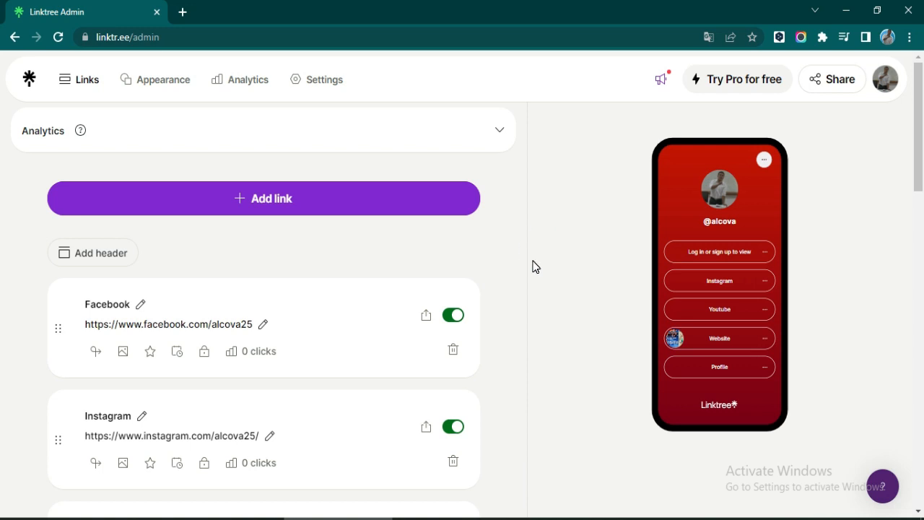
click(267, 199)
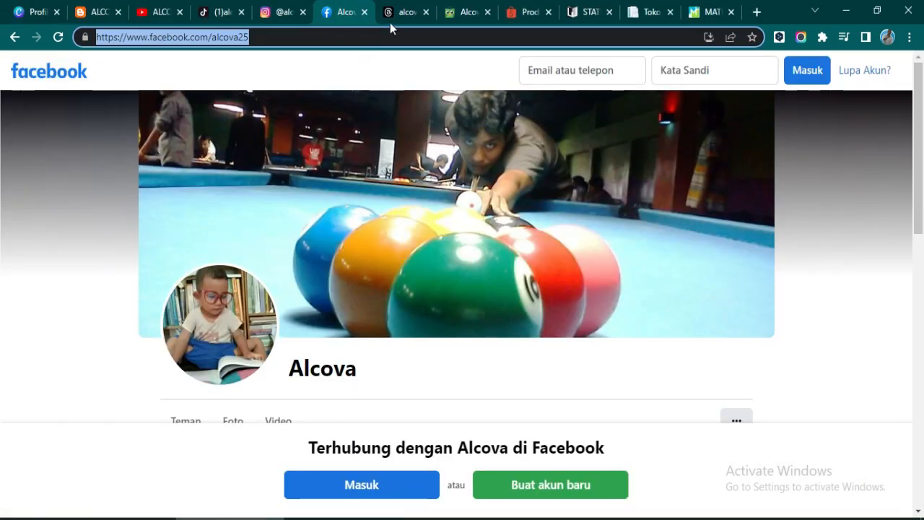
click(390, 22)
drag(337, 37, 152, 70)
key(ctrl+c)
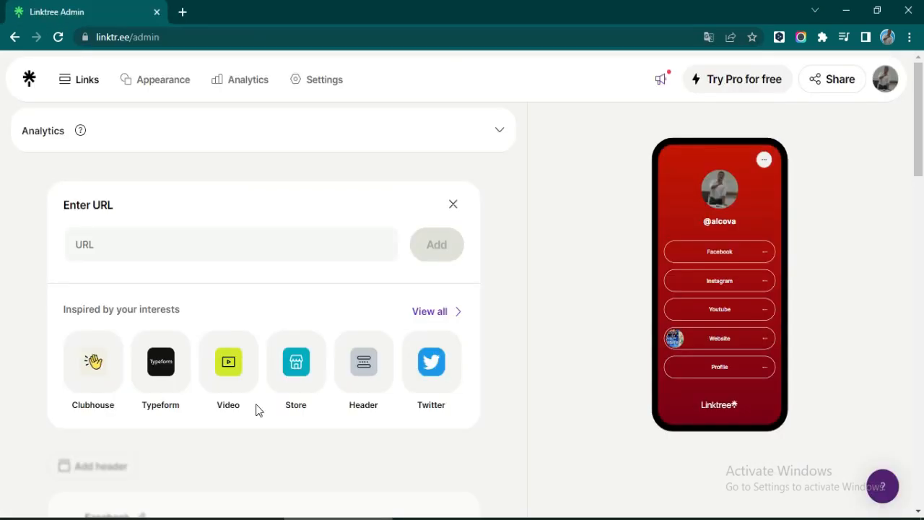
click(123, 244)
key(ctrl+v)
click(437, 252)
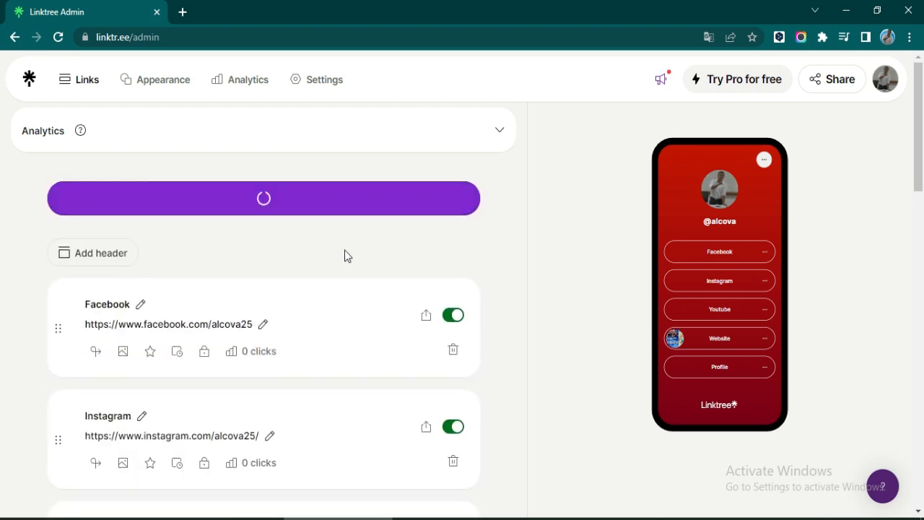
click(177, 304)
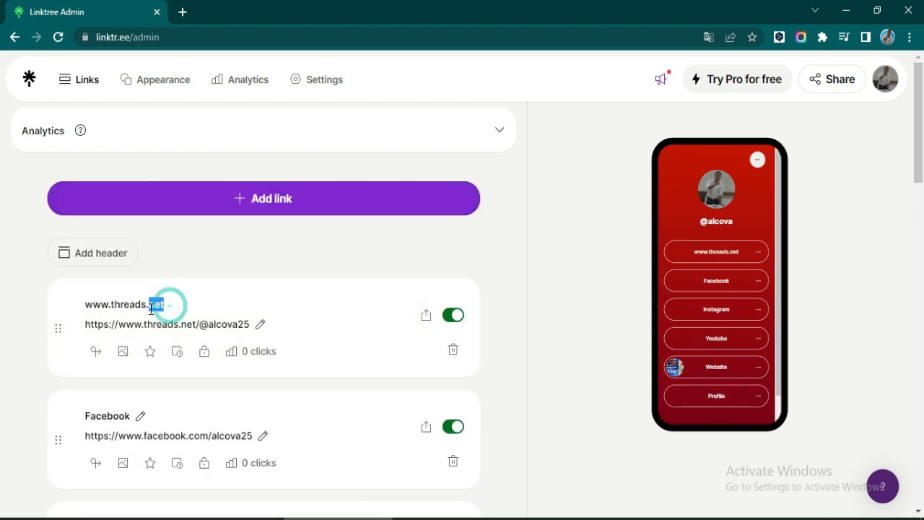
key(BackSpace)
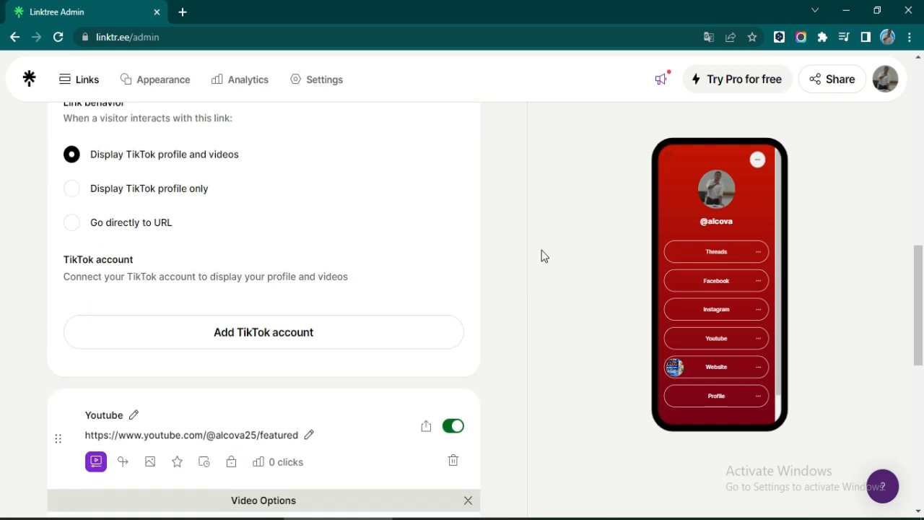
scroll(265, 341, up, 5)
scroll(266, 341, up, 10)
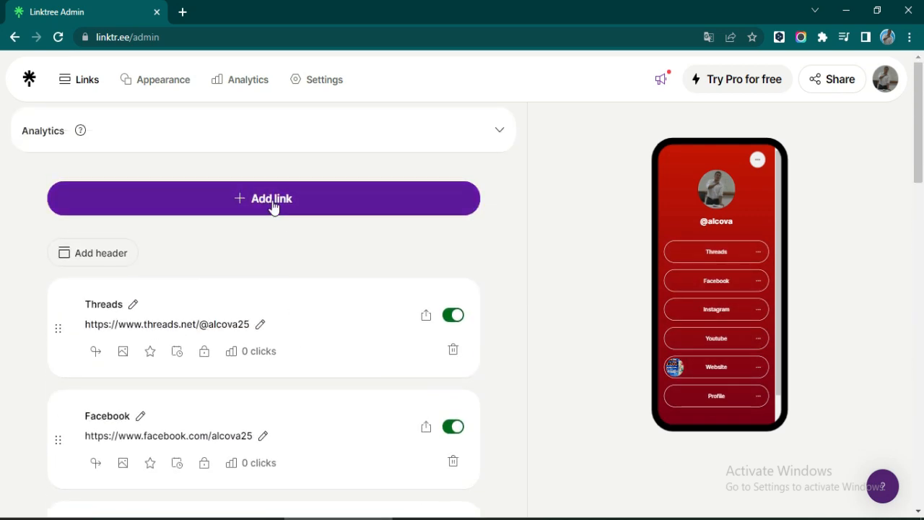
- Add the Tokopedia store link titled Produk Tokopedia
click(272, 206)
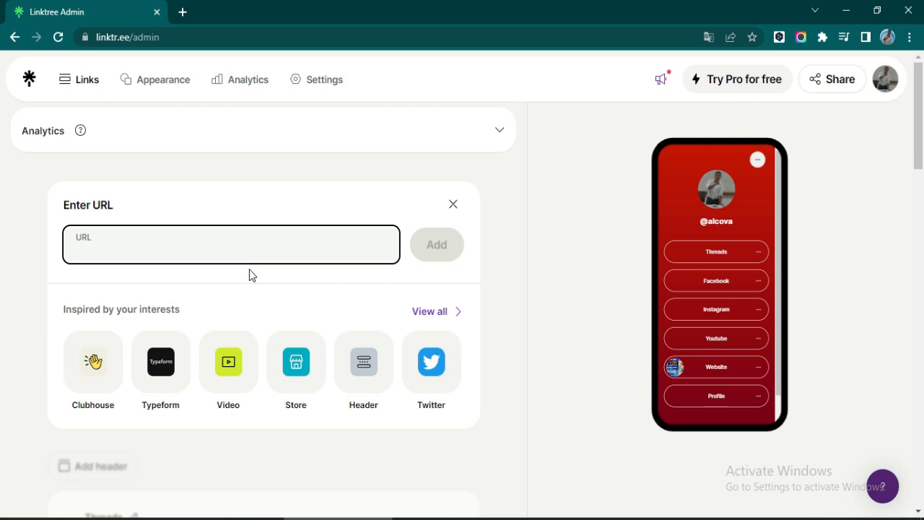
text(Produk)
key(BackSpace)
key(BackSpace)
key(BackSpace)
key(BackSpace)
key(BackSpace)
key(BackSpace)
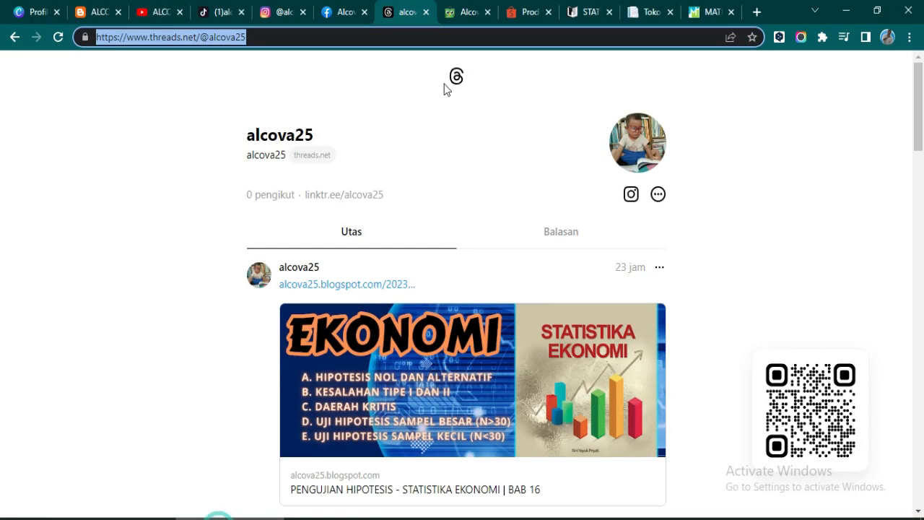
click(465, 12)
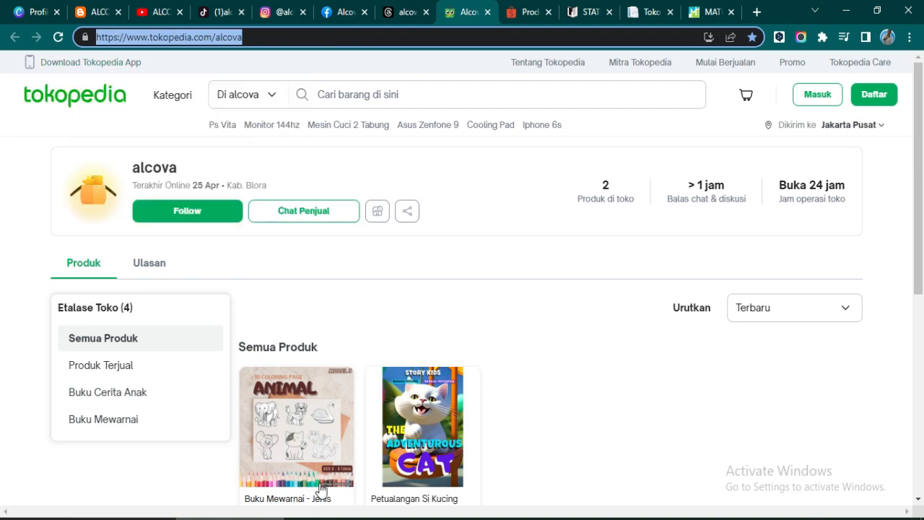
click(316, 518)
text(https://www.tokopedia.com/alcova)
click(444, 254)
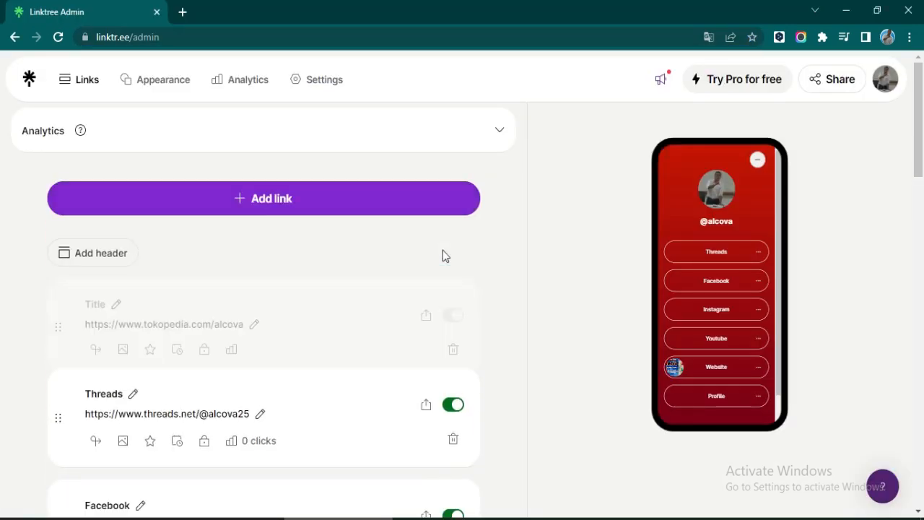
click(117, 304)
text(Produk Tokopedia)
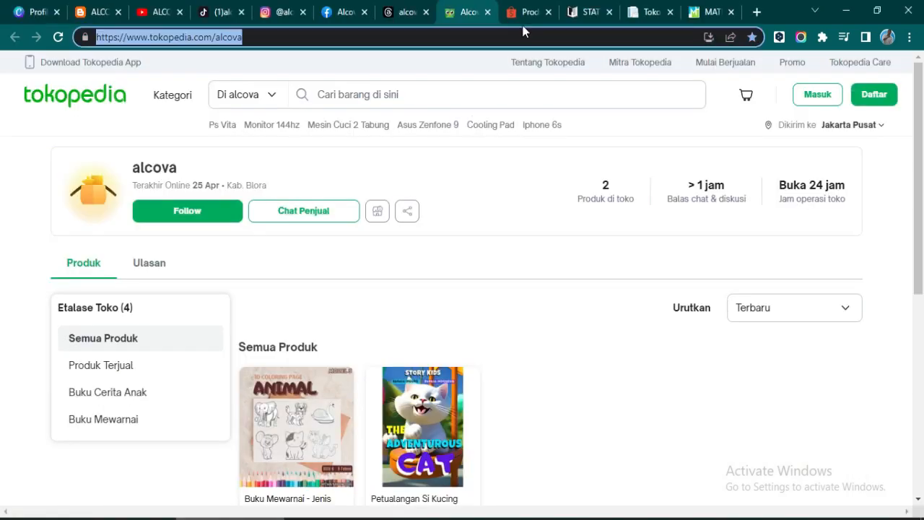
- Add the Shopee store link titled Produk Shoope, then copy the STATISTIKA book address
click(529, 12)
click(564, 37)
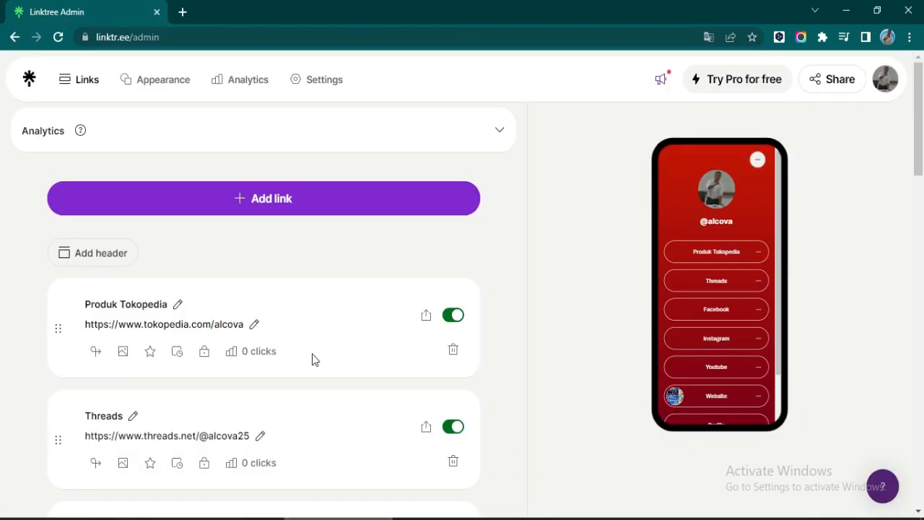
click(281, 200)
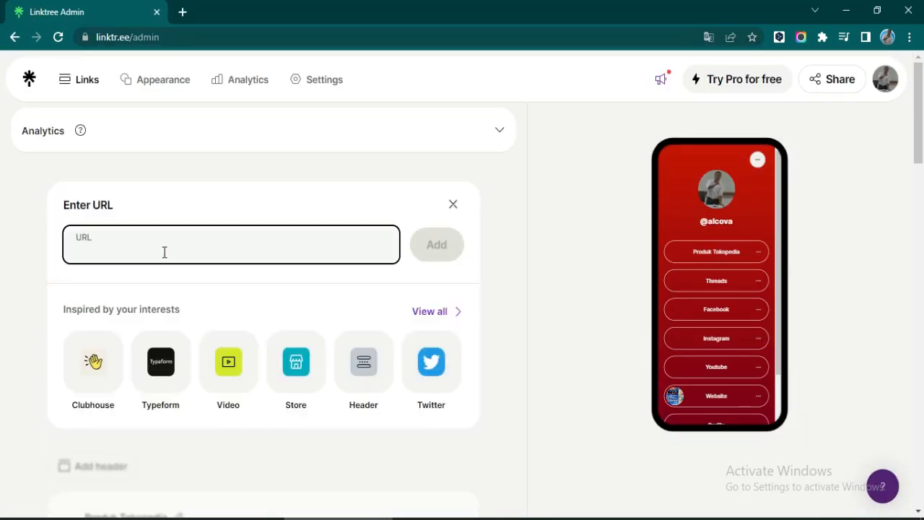
key(ctrl+v)
click(438, 252)
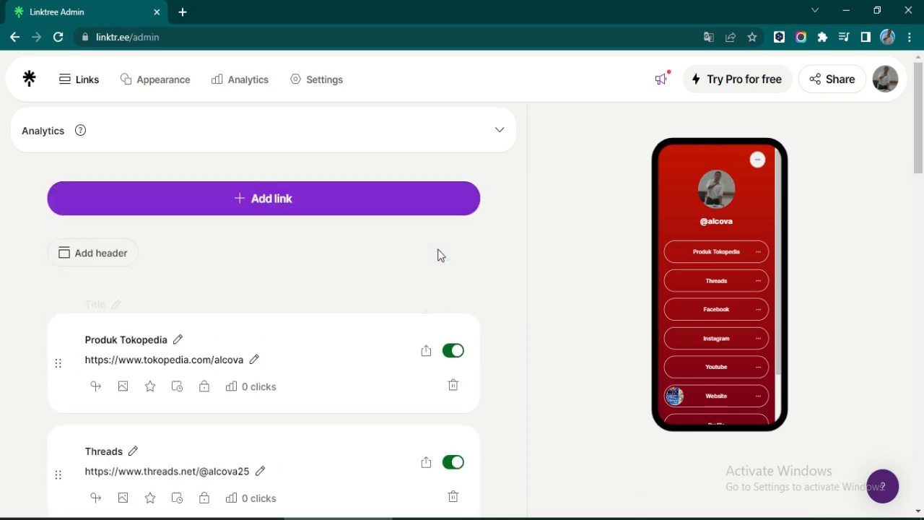
text(Produk )
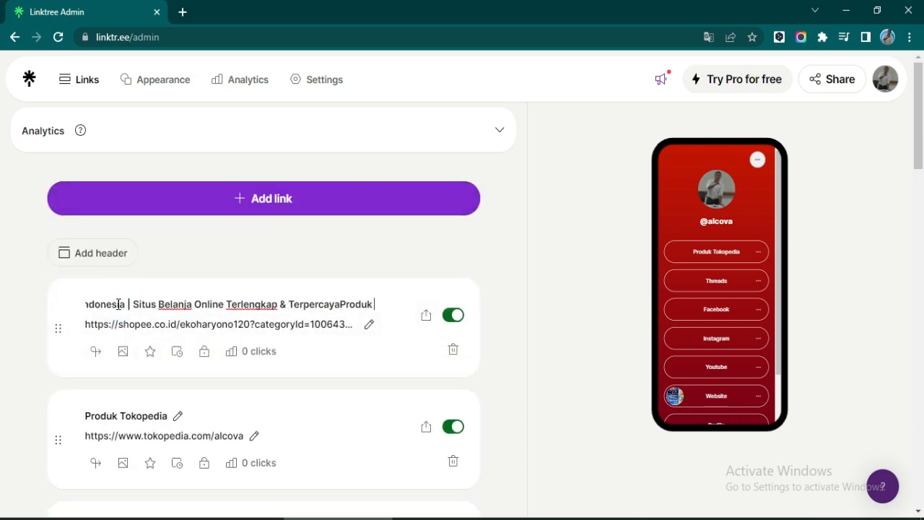
text(Shoopee)
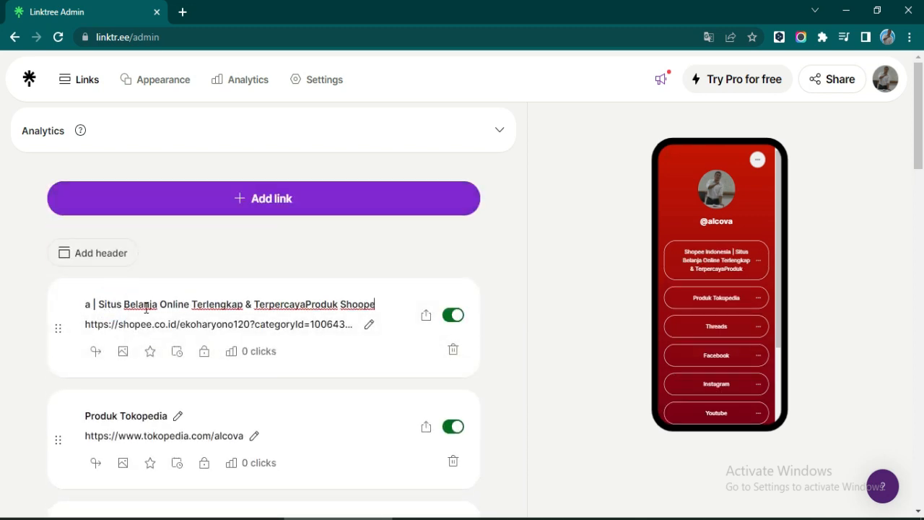
drag(304, 304, 11, 310)
key(BackSpace)
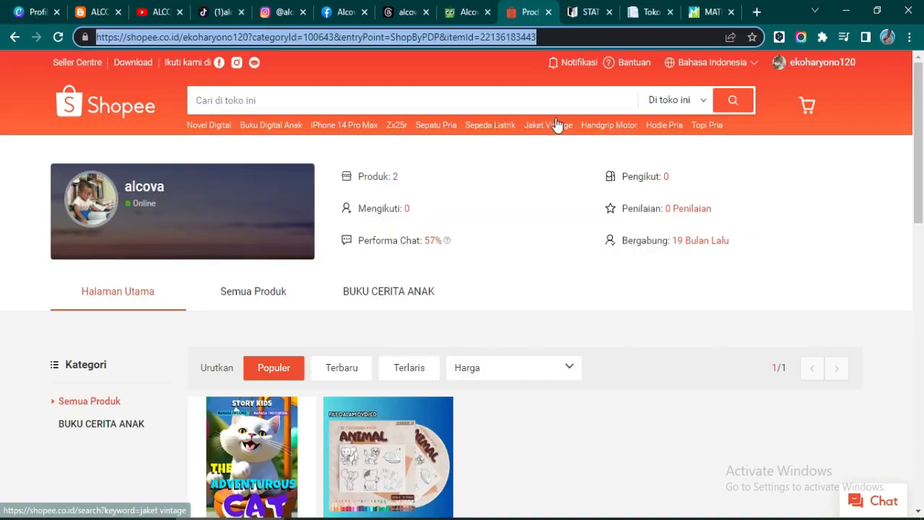
click(584, 12)
click(438, 32)
key(ctrl+c)
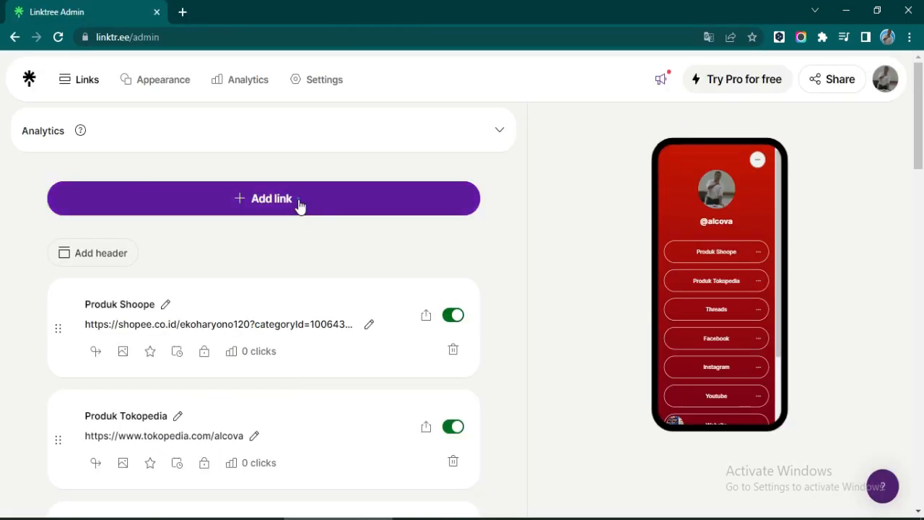
- Add the Statistika SPSS 28 book link and start its title with Produk Buku
click(299, 207)
key(ctrl+v)
click(438, 245)
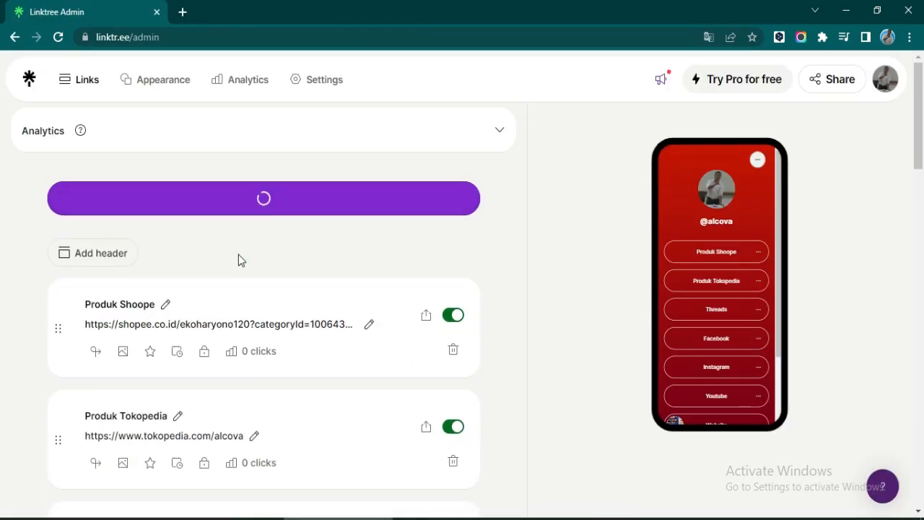
click(113, 303)
text(produk )
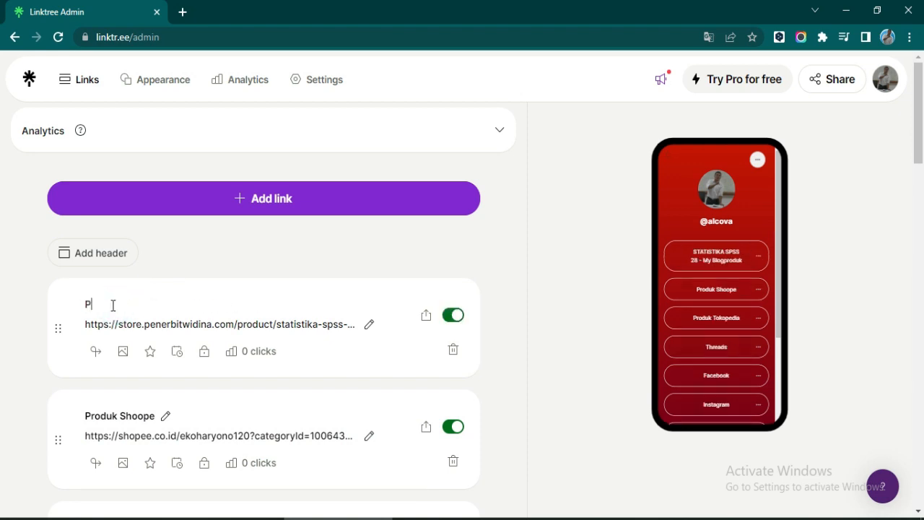
text(roduk Buku SA)
key(BackSpace)
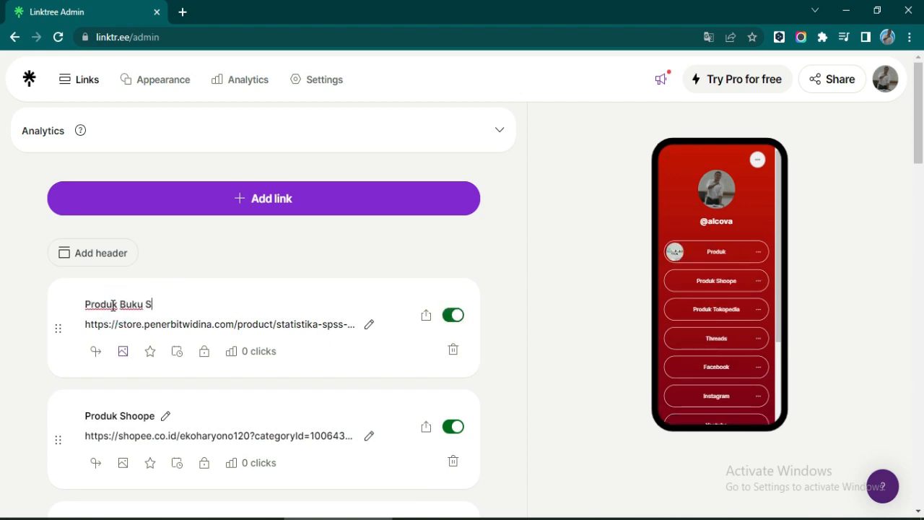
click(147, 304)
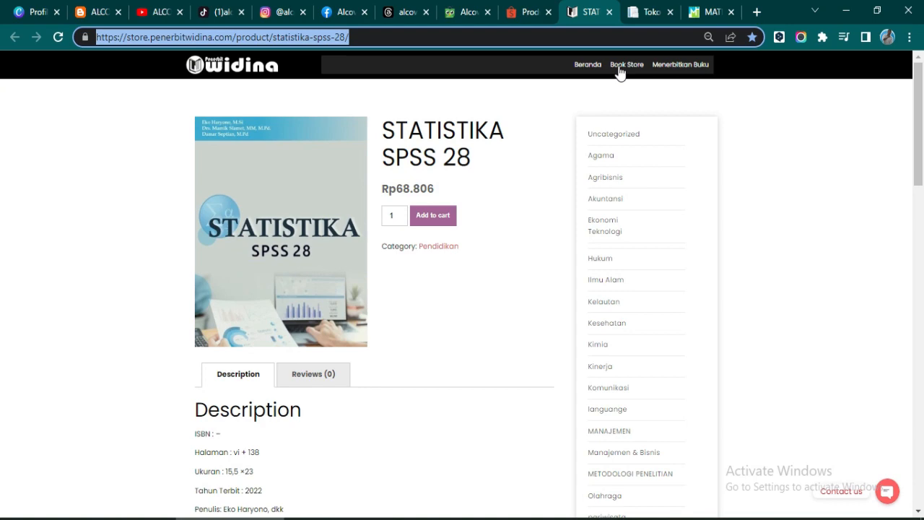
- Copy the Matematika Ekonomi book page address and add it as a new link
key(ctrl+Tab)
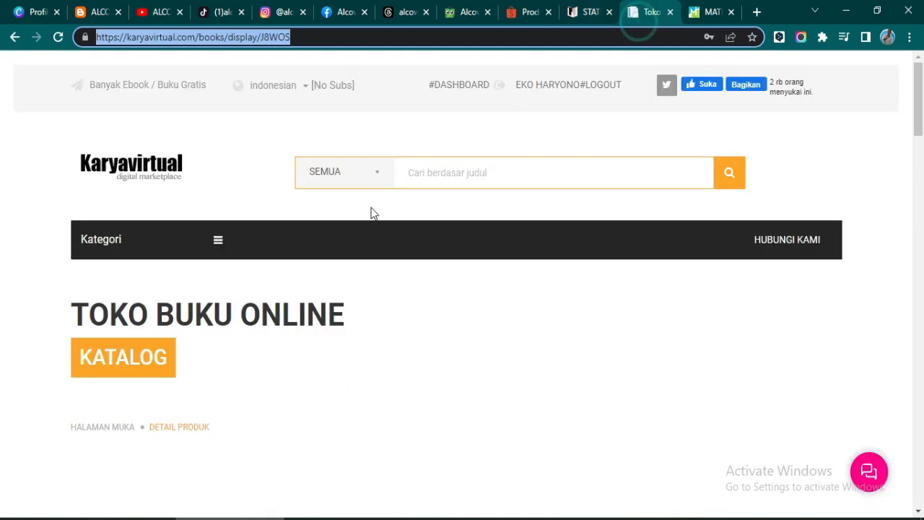
scroll(363, 314, down, 4)
scroll(364, 314, up, 1)
right_click(270, 36)
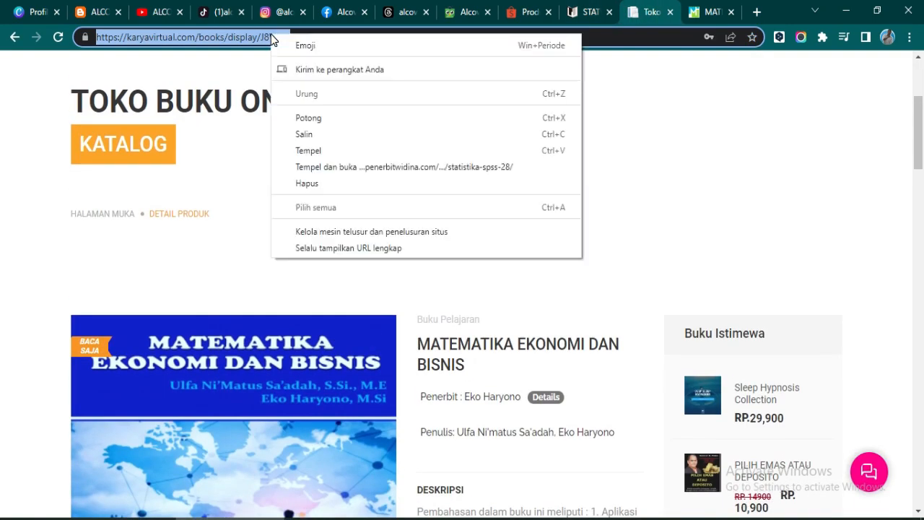
click(279, 139)
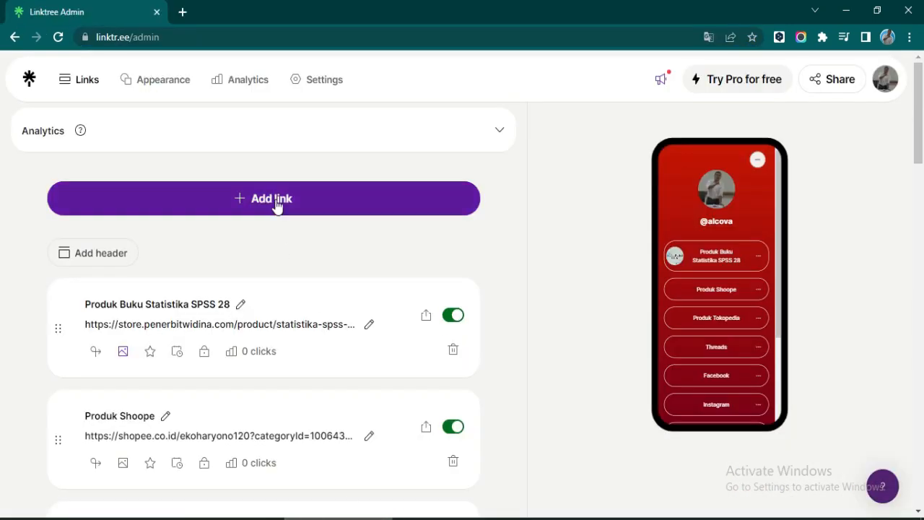
click(276, 206)
text(https://karyavirtual.com/books/display/J8WOS)
click(431, 247)
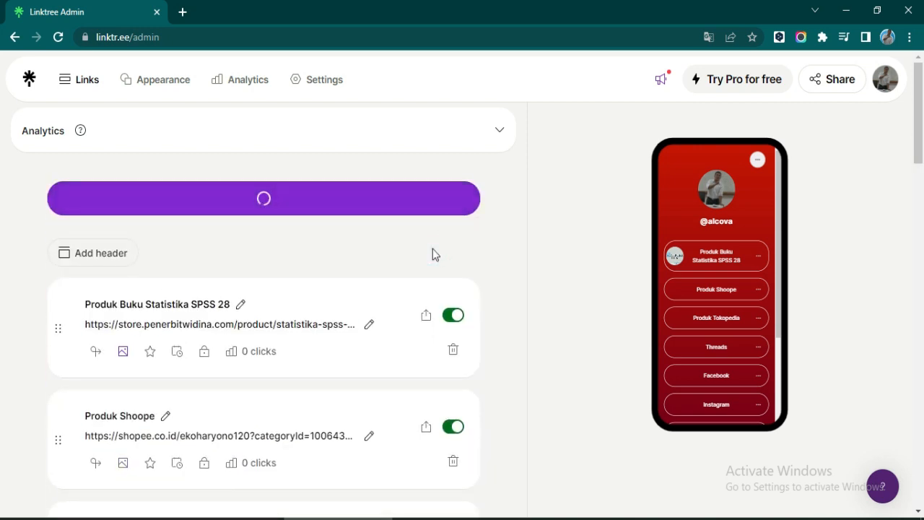
- Retitle that book link Produk Buku Matematika Ekonomi
click(180, 301)
text(Ini ebook bagus buat mu loh : MATEMATIKA EKONOMI DAN BISNIS)
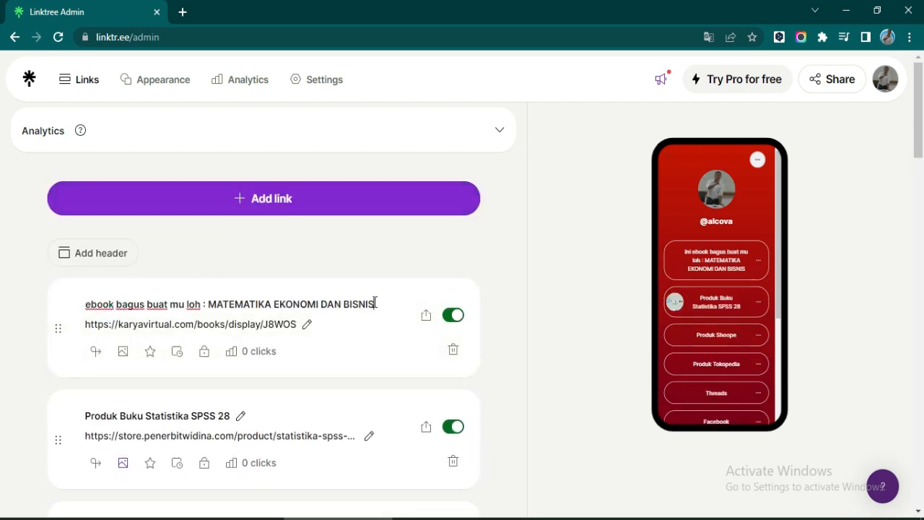
drag(209, 305, 24, 306)
text(Produk Buk)
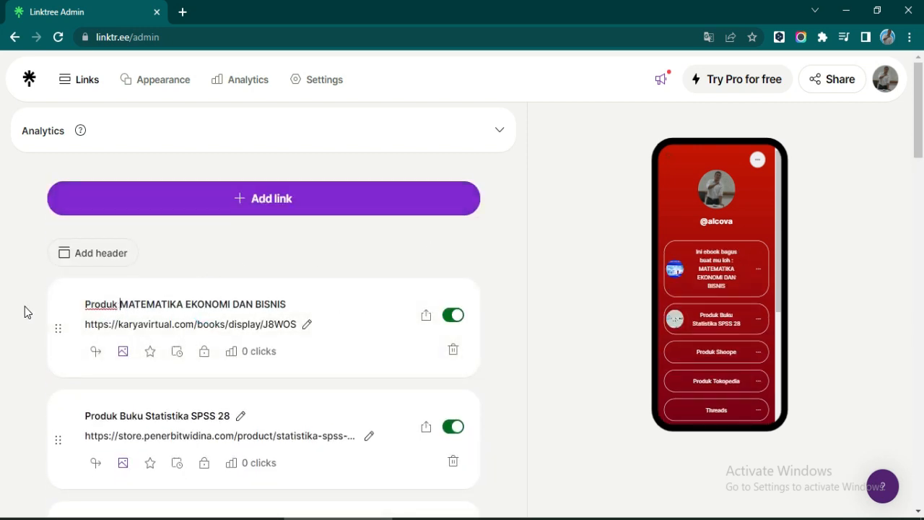
text(u)
drag(148, 305, 338, 293)
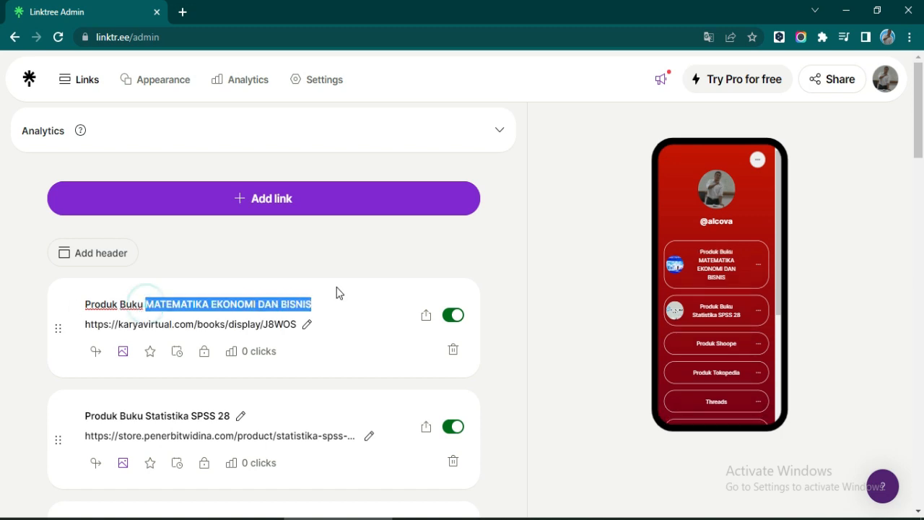
text(Matematika ekonomi)
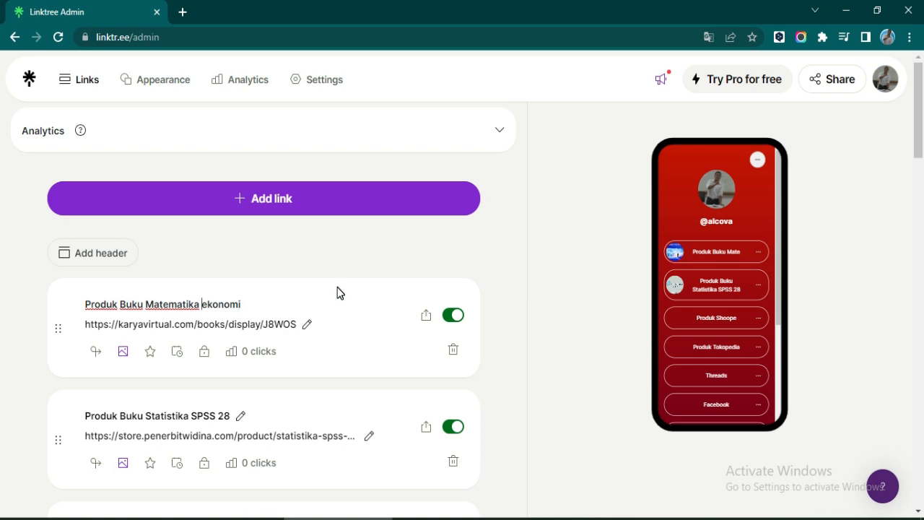
key(Delete)
text(E)
- Add the Matematika Finansial book link titled Produk Buku Matematika Finasial
key(alt+Tab)
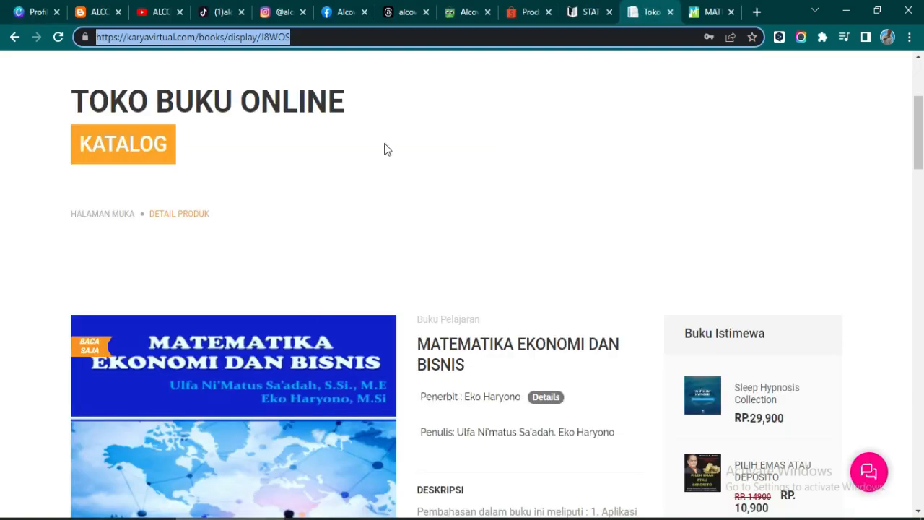
click(707, 13)
click(407, 37)
key(ctrl+c)
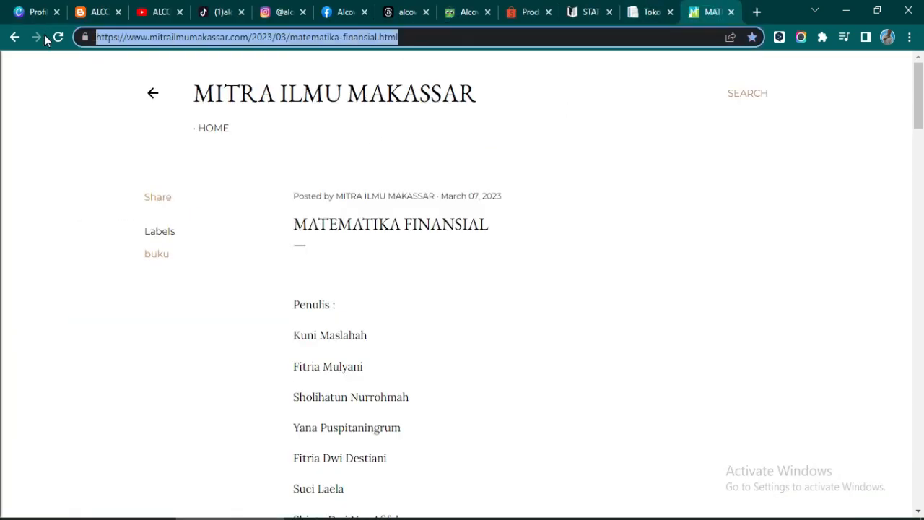
key(alt+Tab)
click(254, 207)
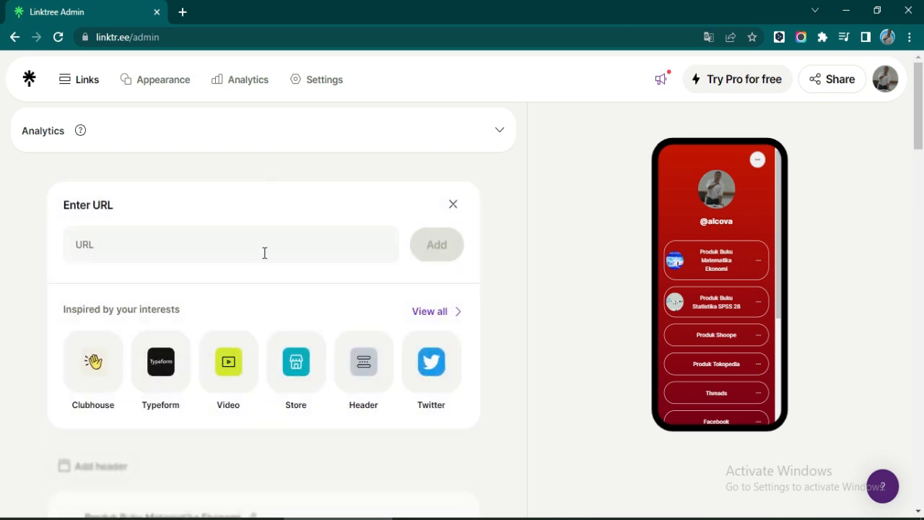
click(178, 244)
key(ctrl+v)
click(433, 249)
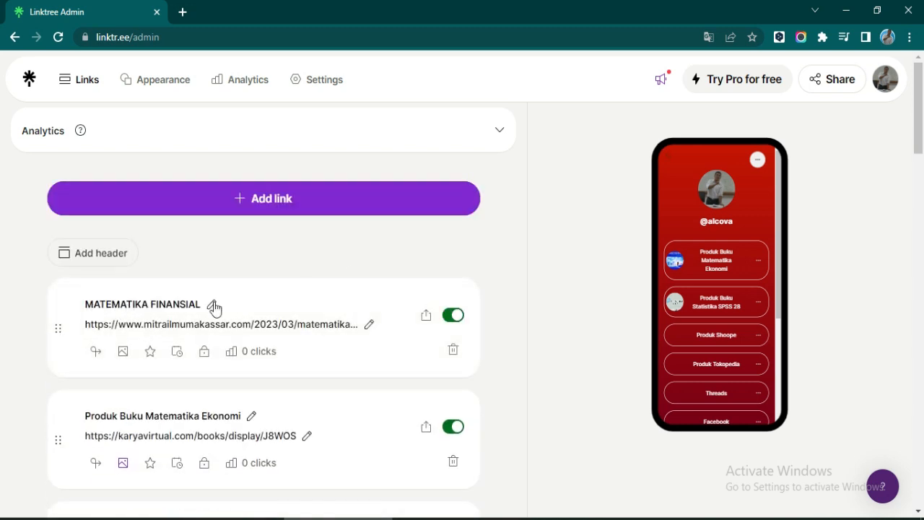
click(213, 306)
drag(217, 305, 231, 306)
text(Produ)
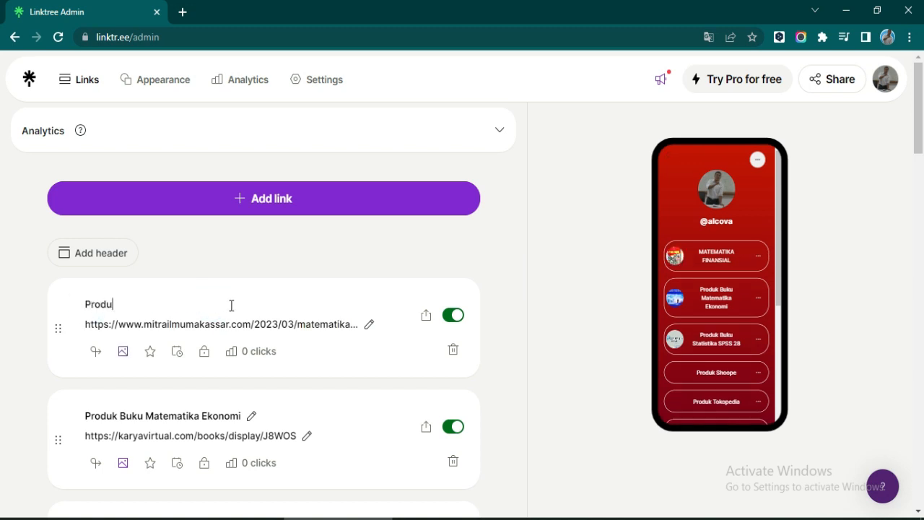
text(k Buku Matematika)
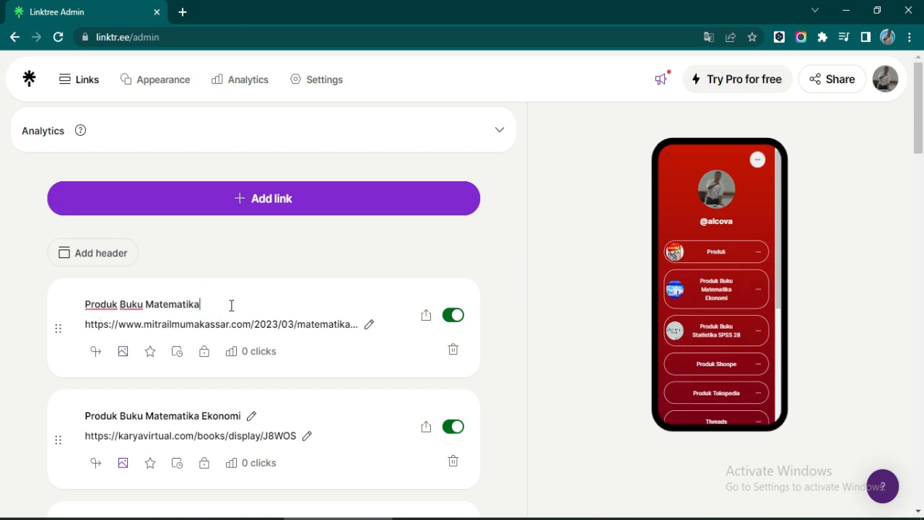
text( Finasial)
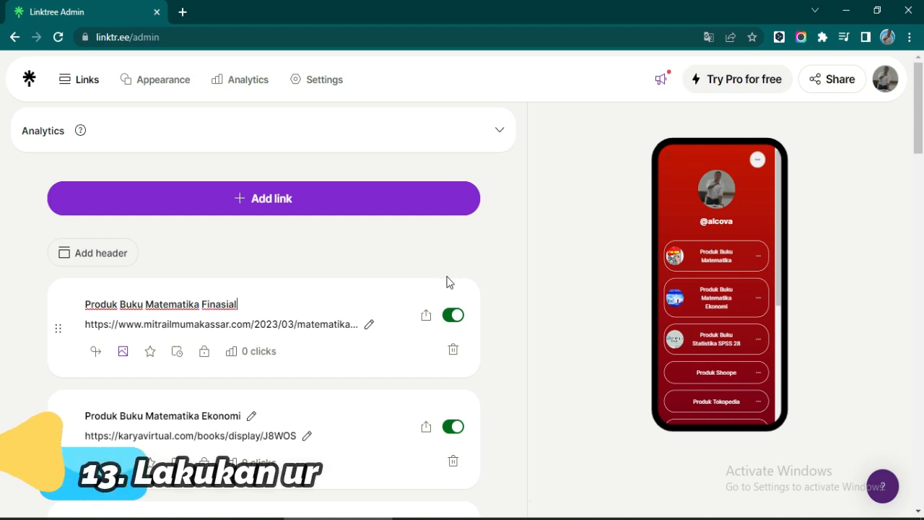
click(513, 249)
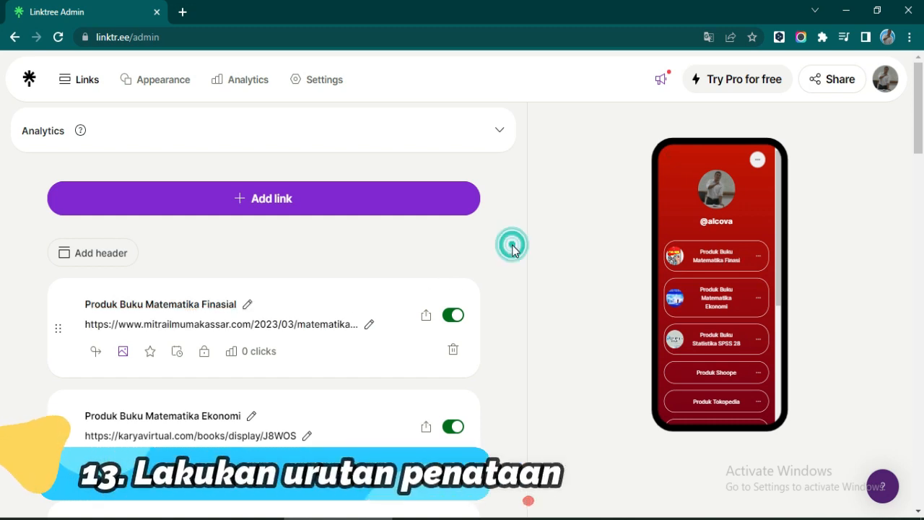
- Move the Profile link to the top and Youtube just below Website
click(298, 209)
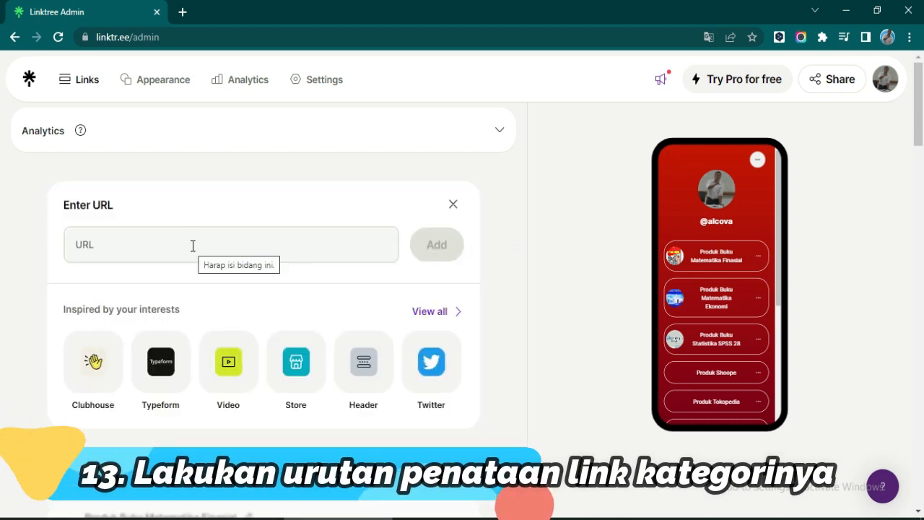
click(453, 203)
scroll(553, 291, down, 2)
scroll(694, 294, down, 5)
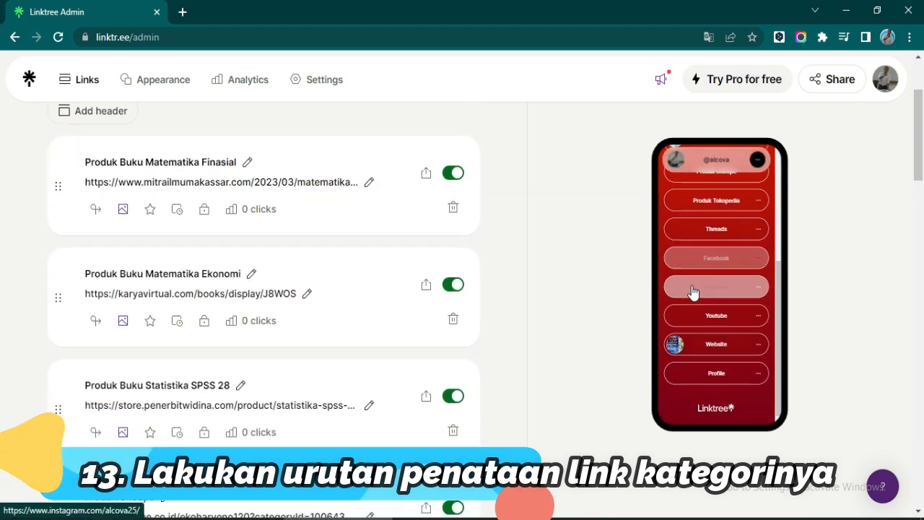
scroll(694, 293, up, 4)
scroll(152, 351, down, 15)
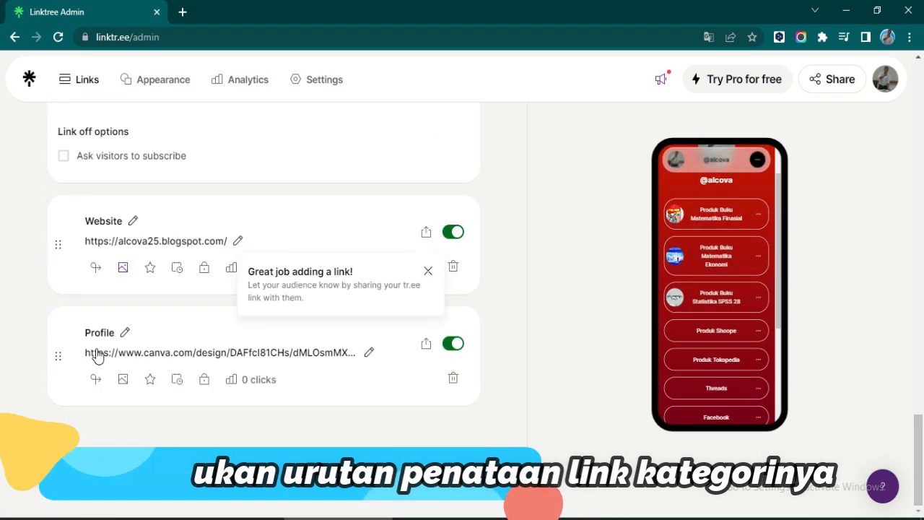
drag(57, 350, 41, 276)
scroll(44, 270, up, 15)
scroll(308, 355, down, 15)
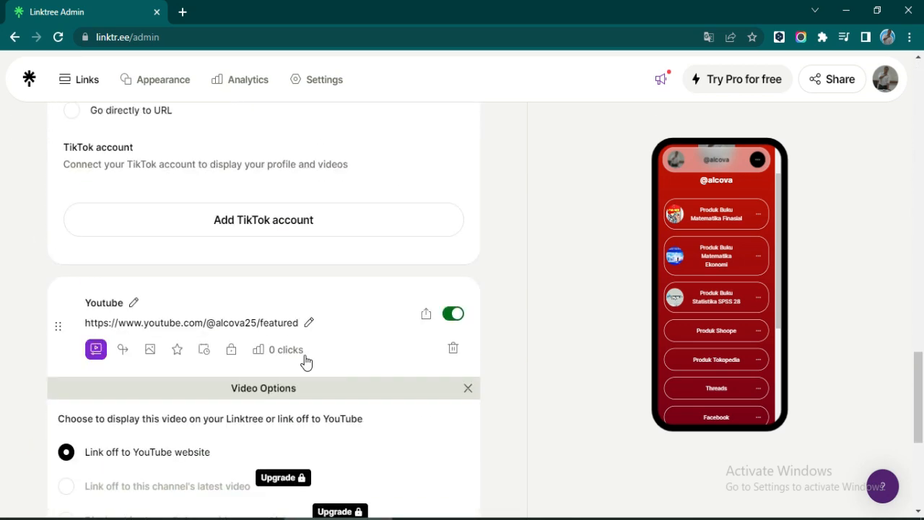
drag(58, 358, 82, 230)
scroll(77, 223, up, 15)
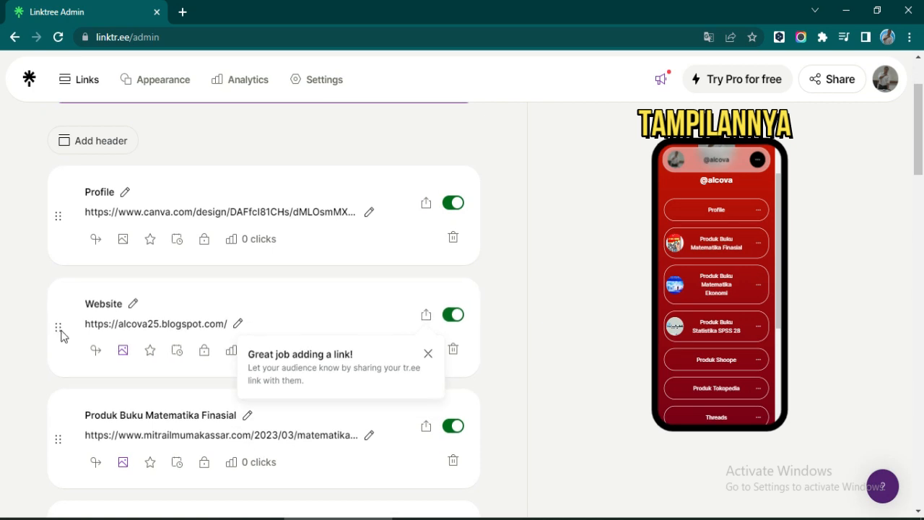
scroll(61, 332, down, 15)
drag(57, 331, 59, 240)
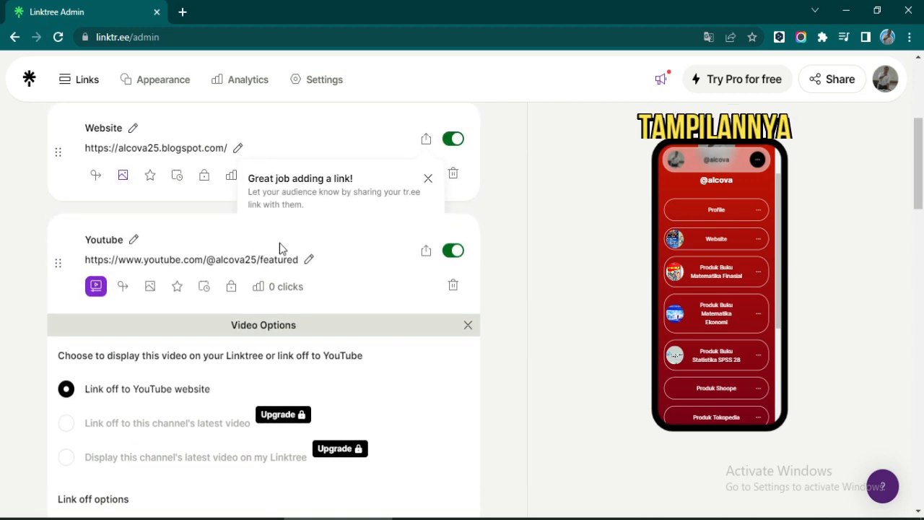
- Place TikTok below Youtube, followed by Instagram and then Facebook
scroll(387, 324, down, 15)
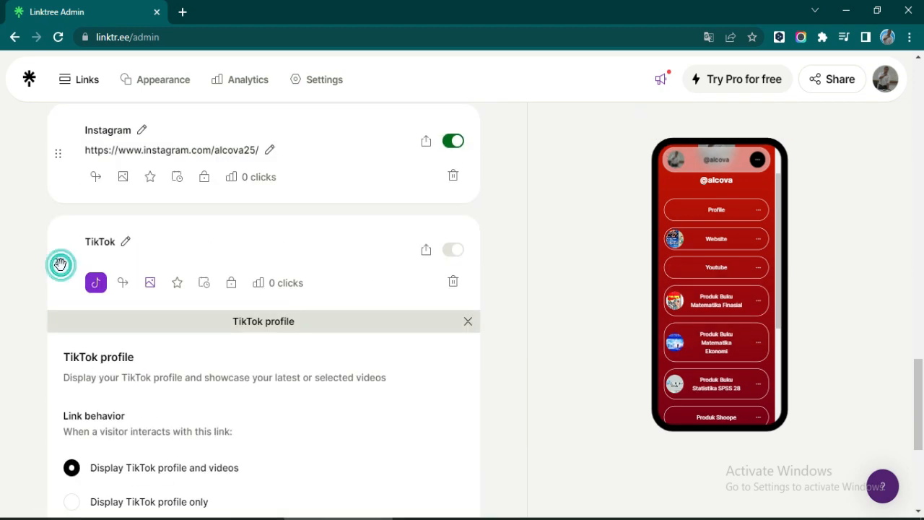
drag(60, 264, 57, 358)
scroll(109, 355, up, 4)
scroll(121, 346, down, 2)
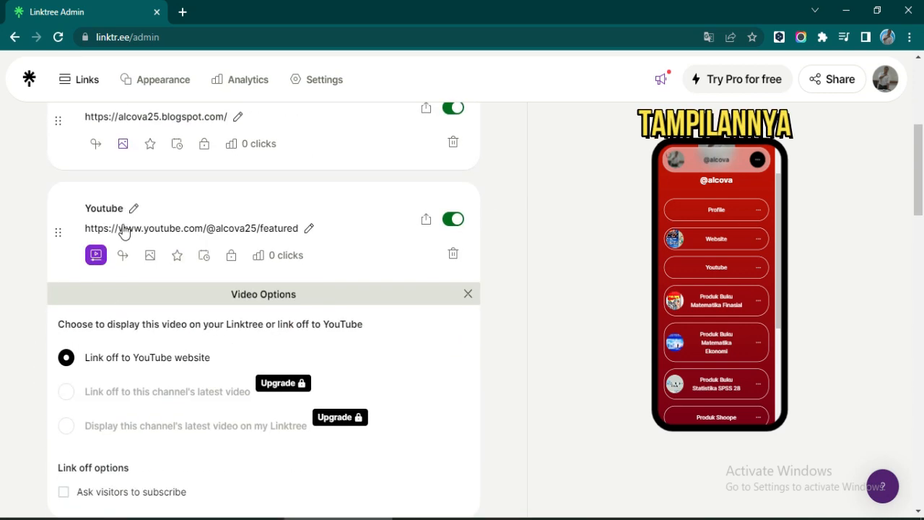
scroll(210, 330, down, 10)
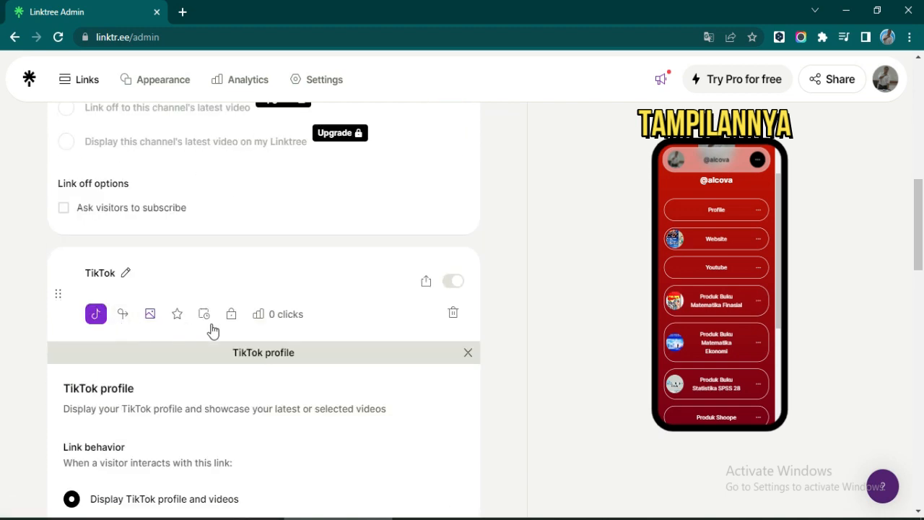
drag(55, 356, 62, 297)
scroll(74, 329, down, 9)
drag(59, 356, 67, 292)
- Order the book links Statistika, Ekonomi, then Finansial, and finish the Finansial title edit
scroll(49, 319, down, 10)
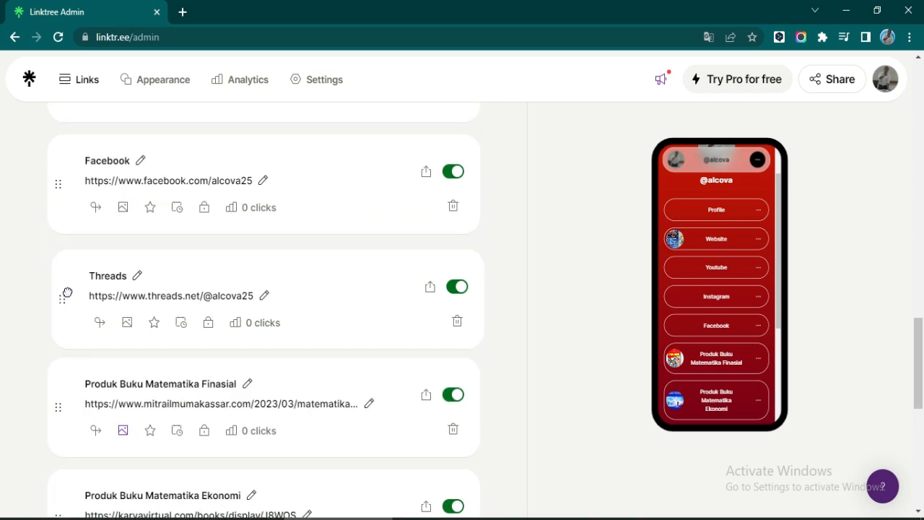
scroll(337, 341, down, 7)
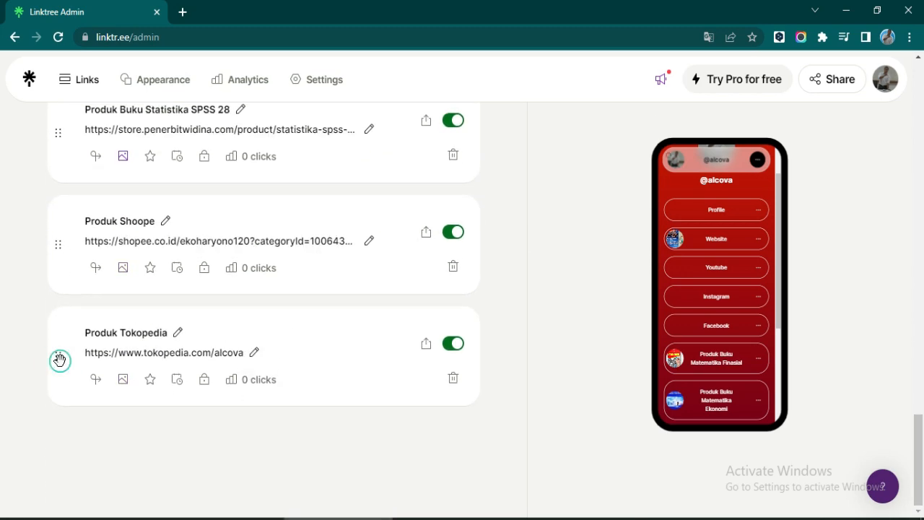
drag(60, 359, 72, 324)
scroll(65, 347, down, 5)
scroll(72, 345, up, 4)
scroll(91, 340, down, 3)
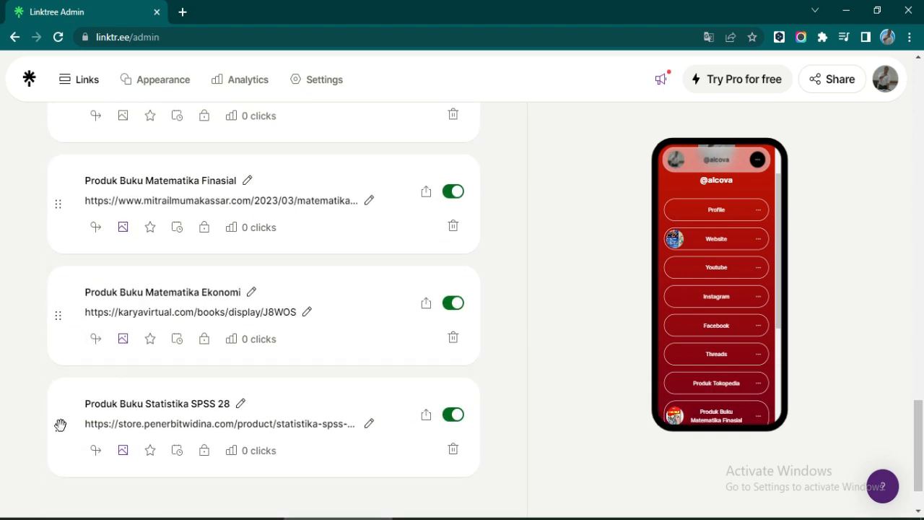
drag(60, 425, 72, 311)
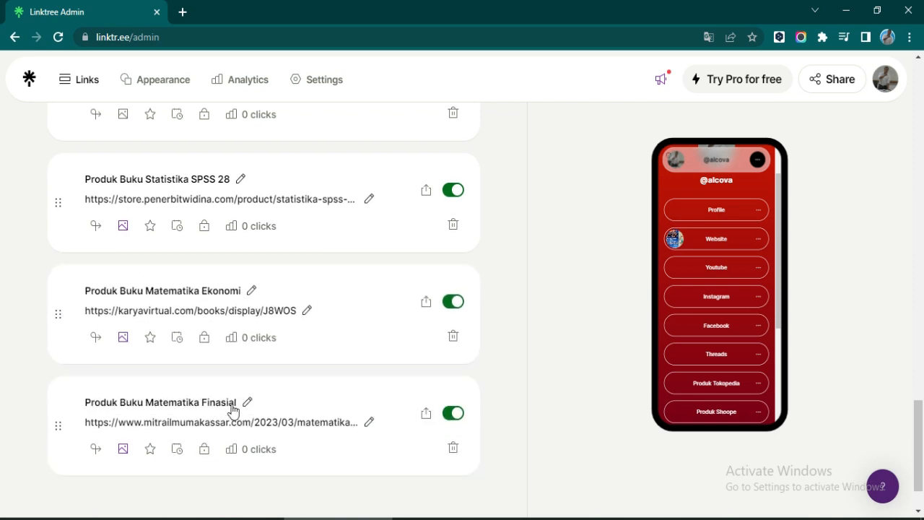
click(555, 389)
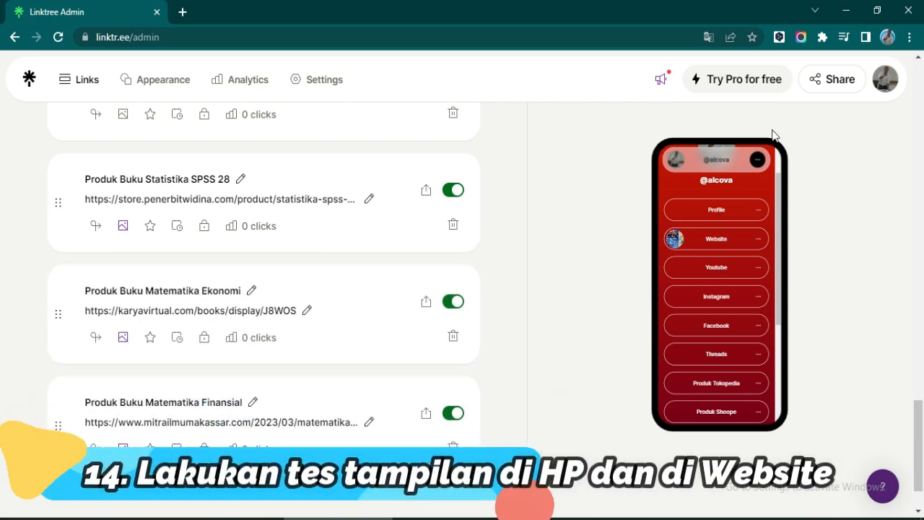
- Open the live linktr.ee/alcova page in a new tab from the share options
scroll(758, 275, down, 5)
scroll(736, 311, up, 5)
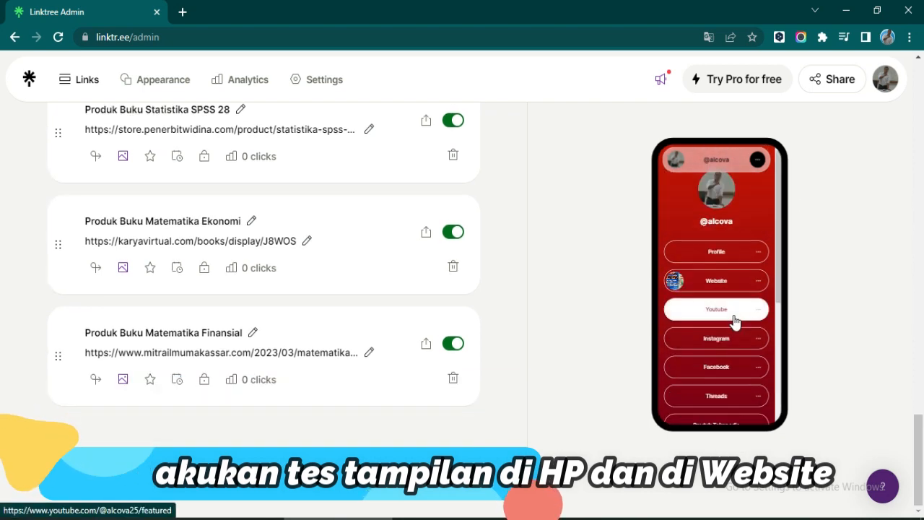
click(834, 81)
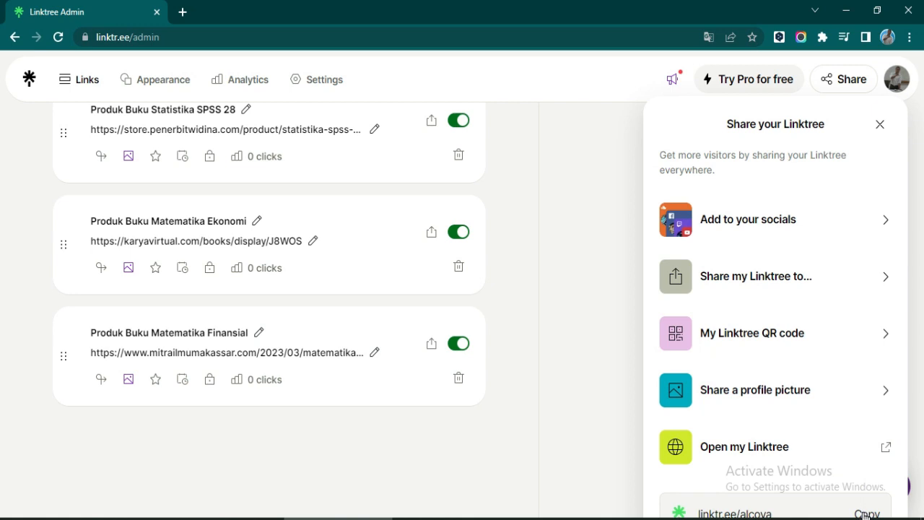
click(803, 454)
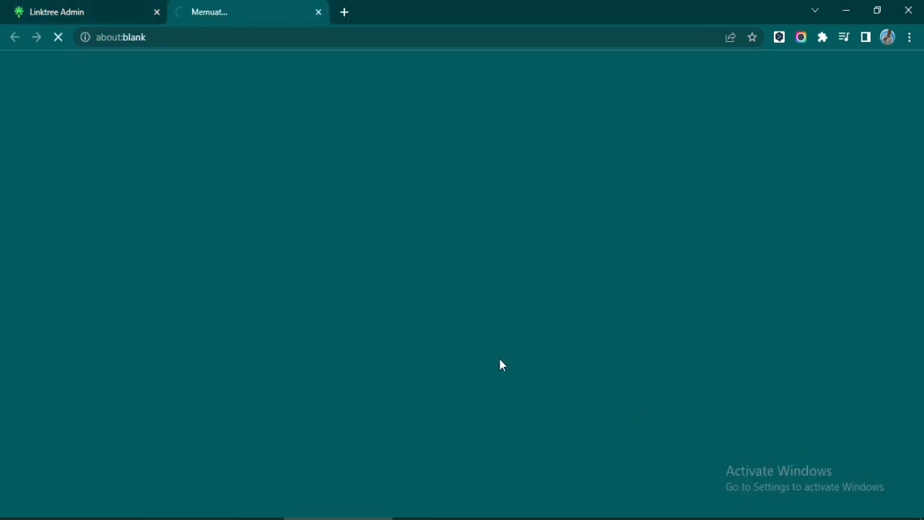
scroll(821, 242, down, 3)
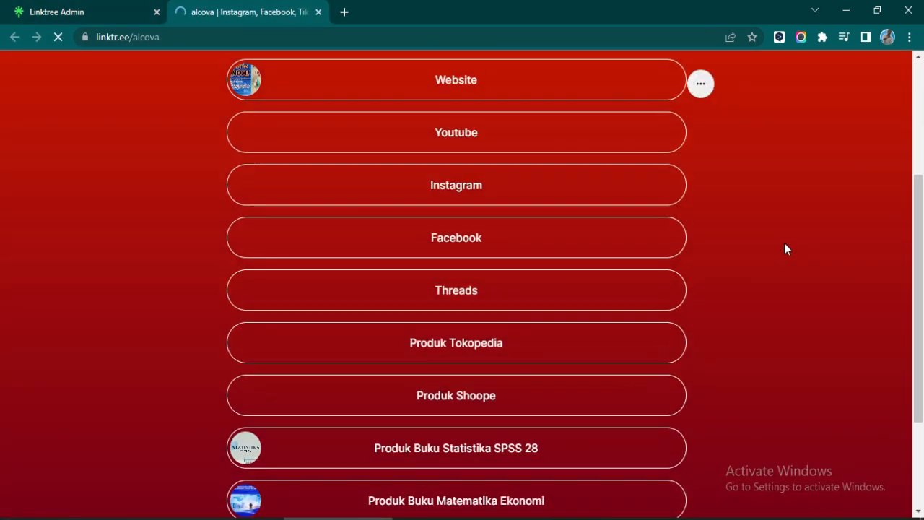
scroll(785, 243, up, 3)
right_click(753, 156)
click(671, 422)
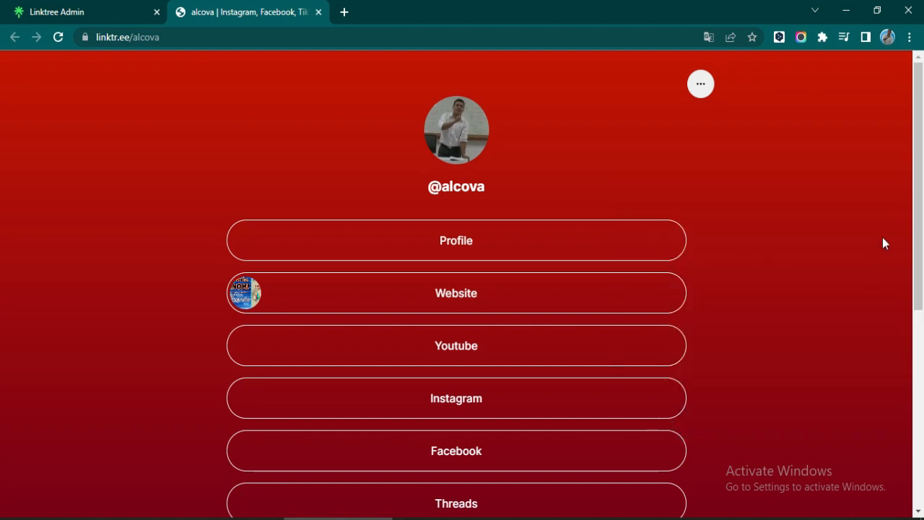
click(631, 142)
click(632, 142)
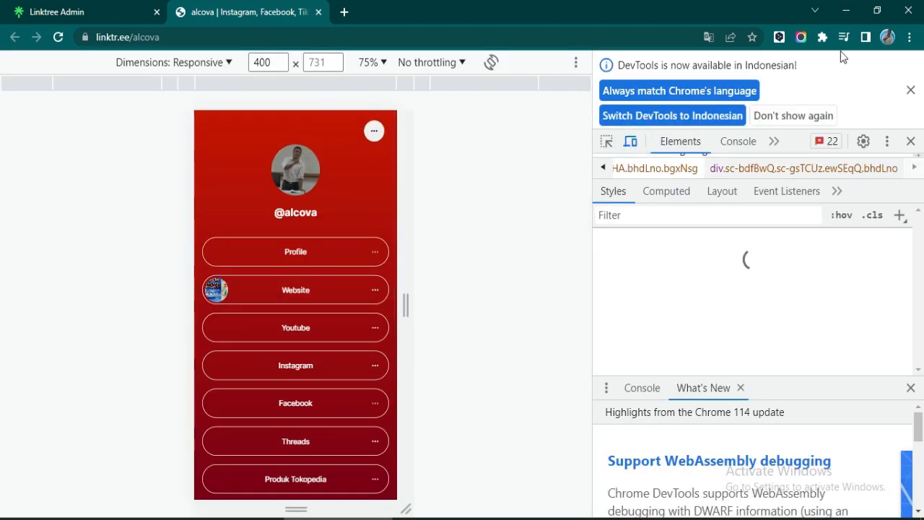
scroll(310, 246, down, 4)
scroll(308, 282, up, 4)
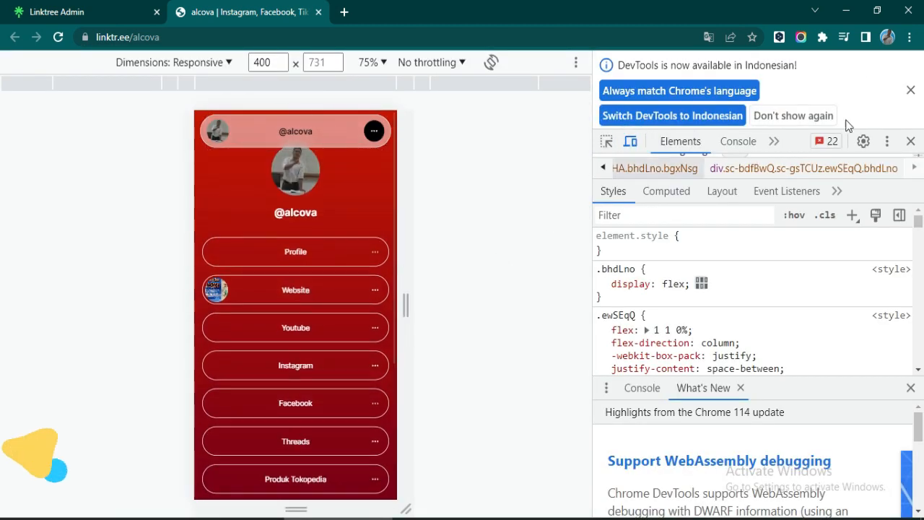
click(910, 90)
click(909, 64)
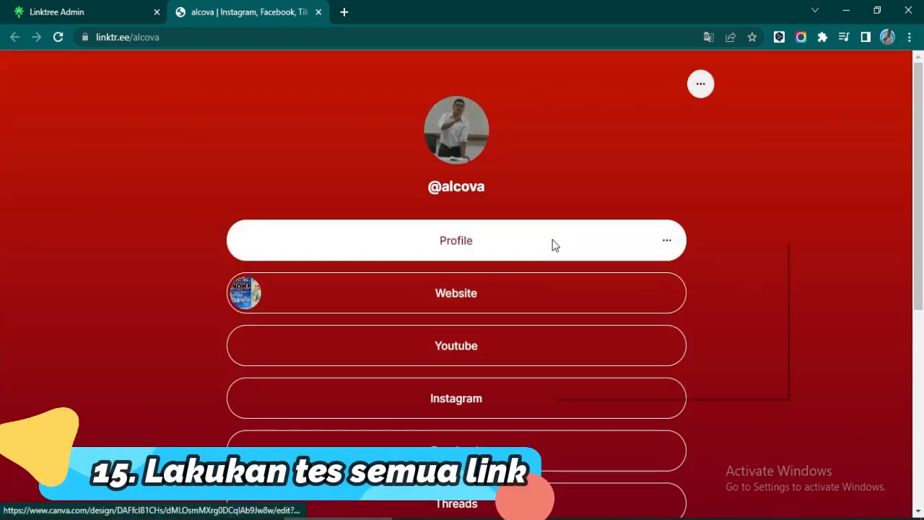
- Test the Profile, Website and Youtube links, closing each opened tab
click(598, 252)
click(399, 13)
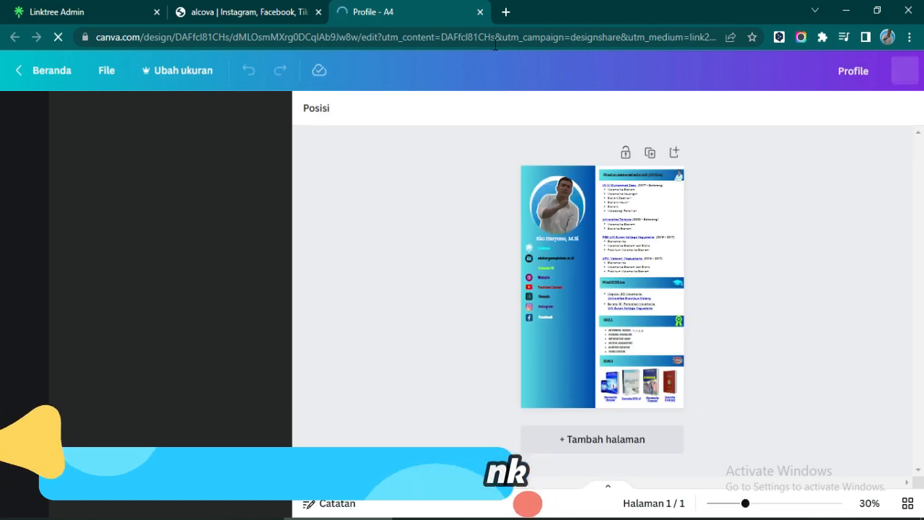
click(479, 13)
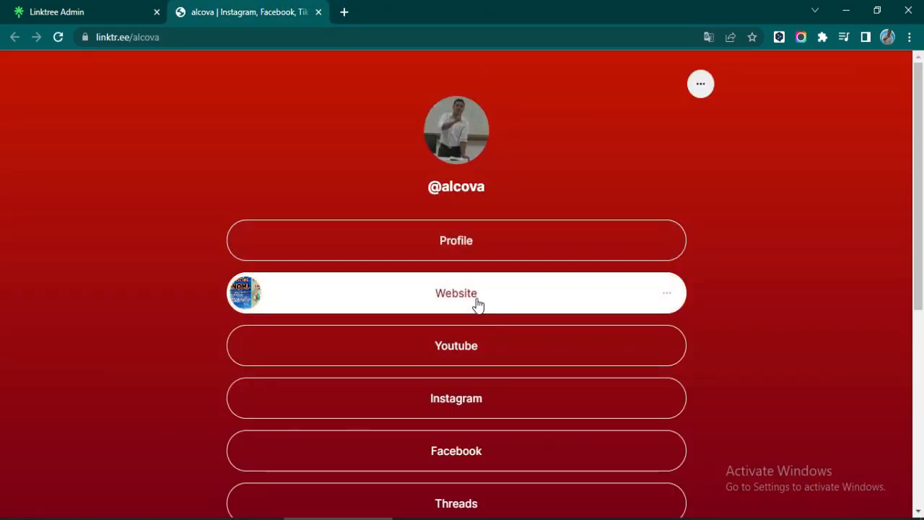
click(475, 303)
click(482, 13)
click(505, 345)
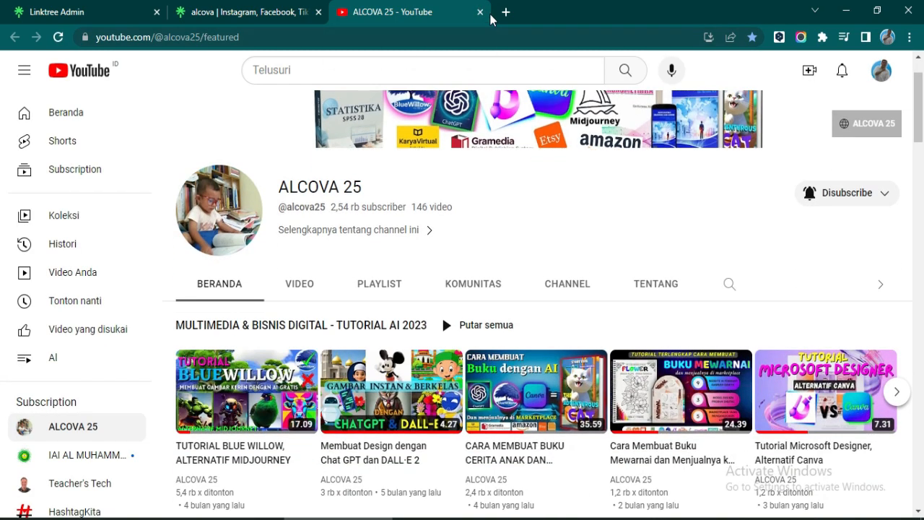
click(481, 13)
- Test the Instagram, Facebook and Threads links, closing each opened tab
click(473, 393)
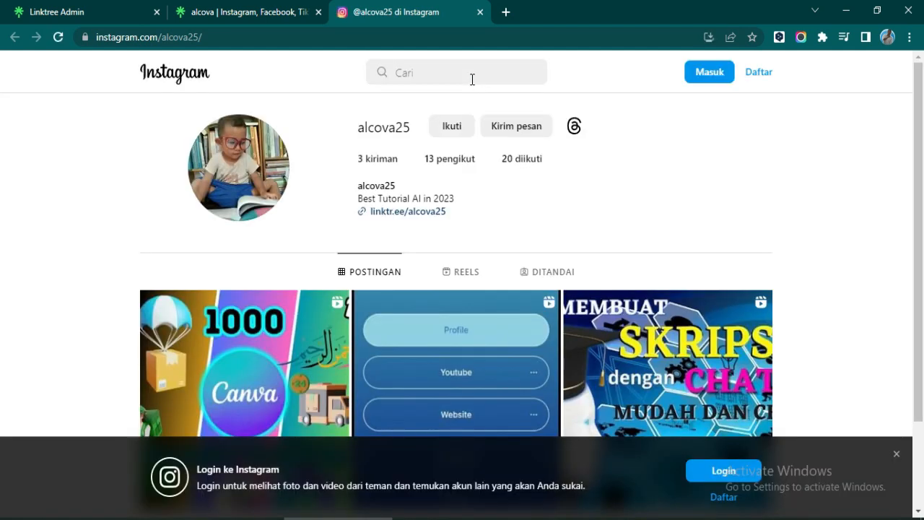
click(480, 11)
scroll(495, 252, down, 3)
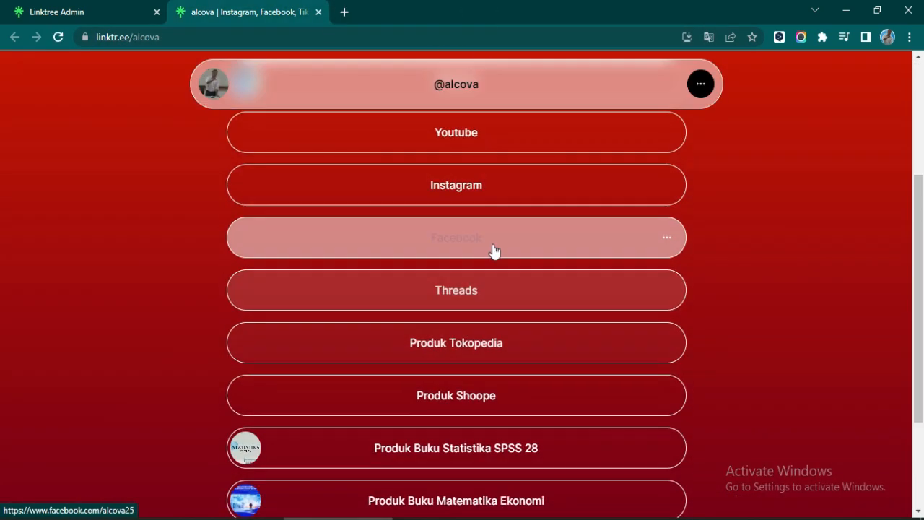
click(495, 249)
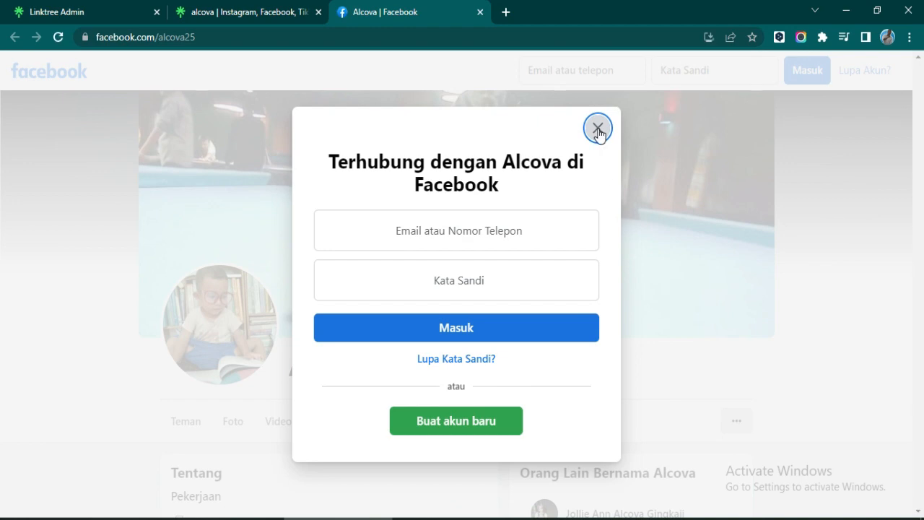
click(598, 127)
click(480, 12)
click(483, 287)
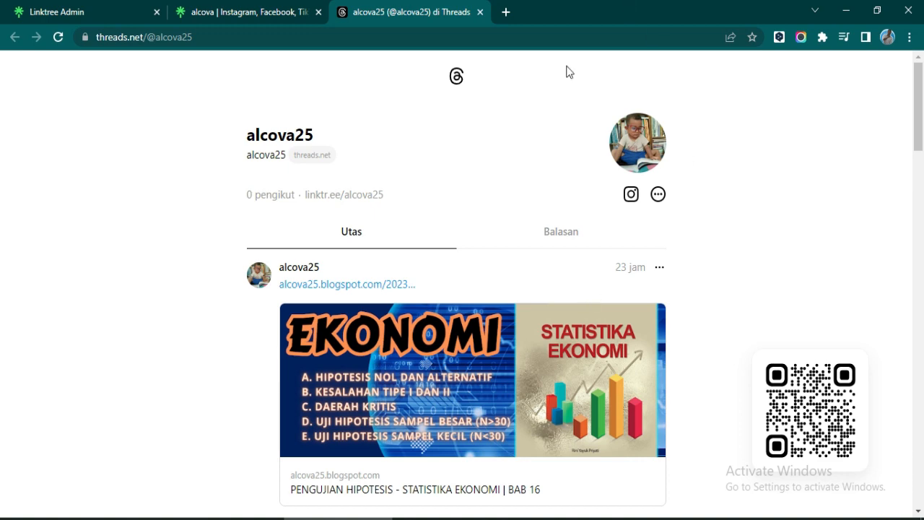
click(485, 13)
- Test the Tokopedia, Shopee and three book links, then bring up the page's sharing options
click(496, 348)
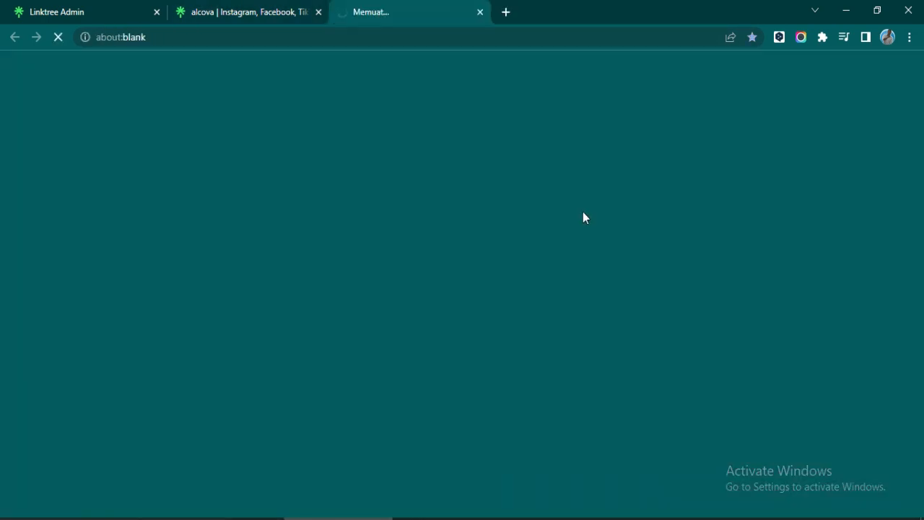
scroll(560, 244, down, 2)
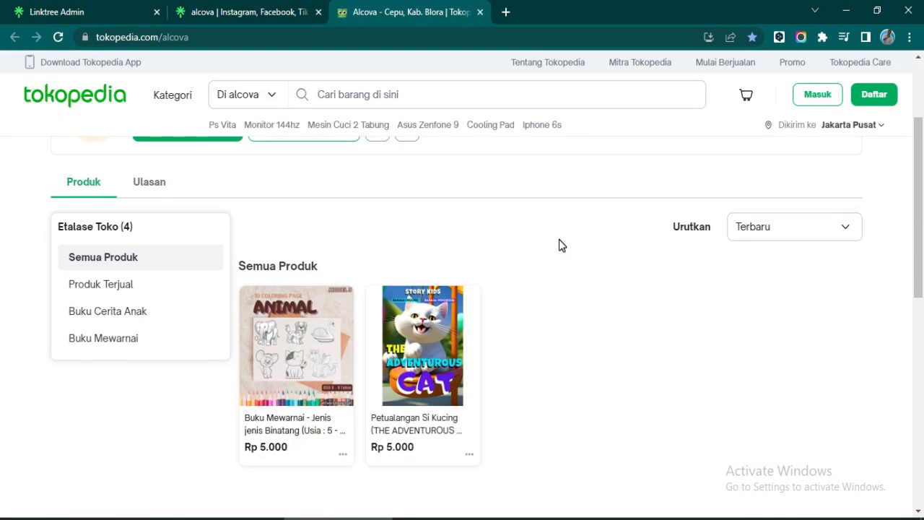
click(480, 13)
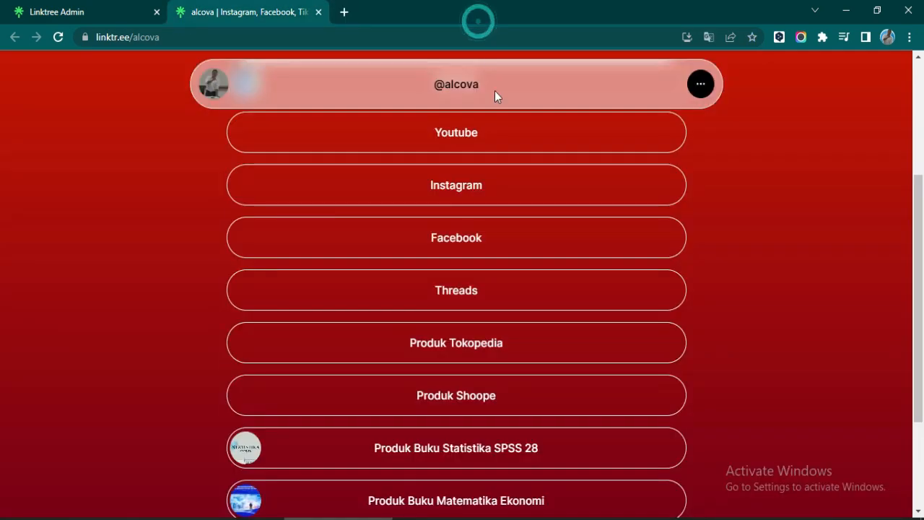
click(479, 394)
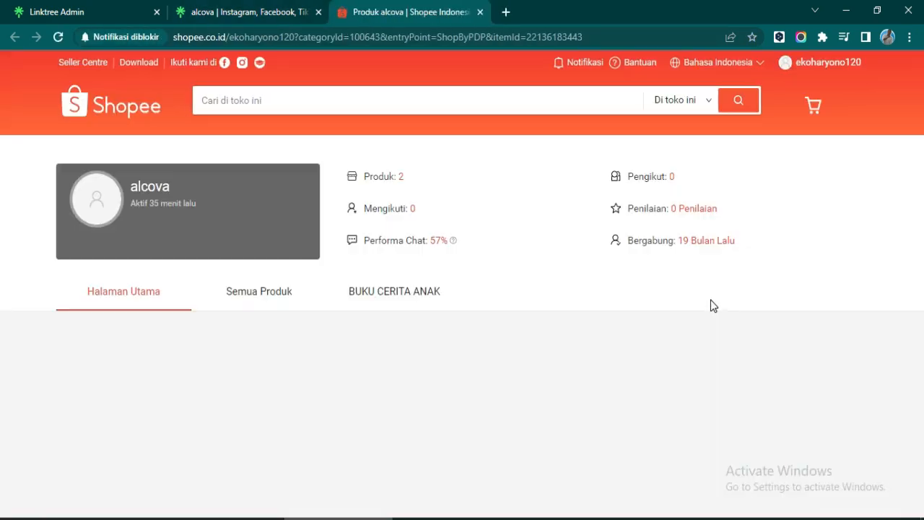
click(480, 13)
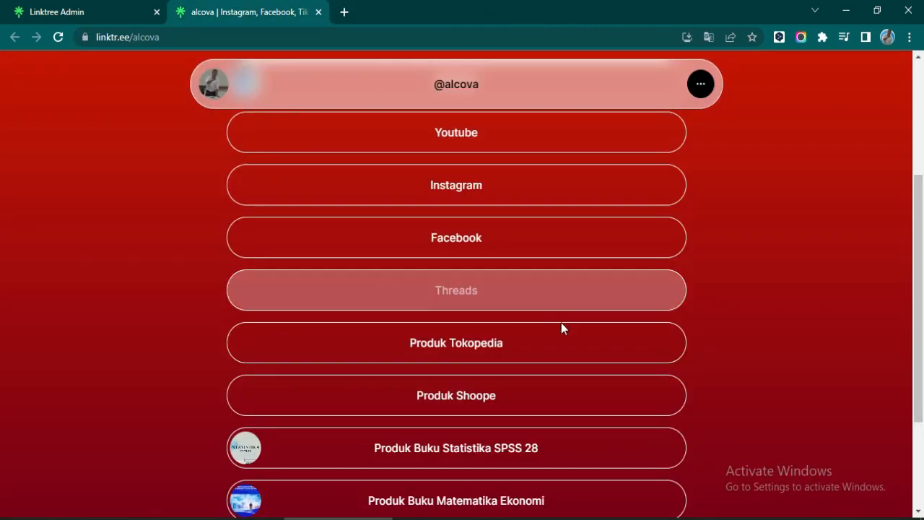
click(522, 448)
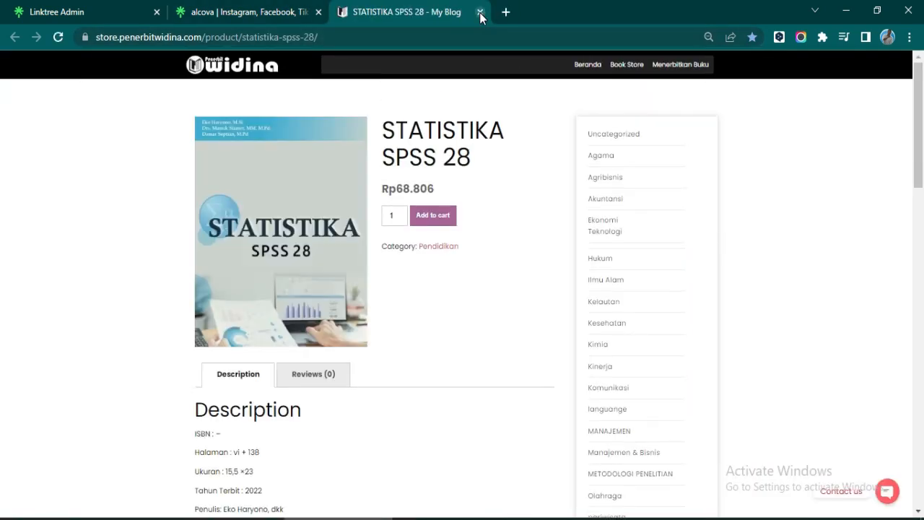
click(480, 12)
click(555, 303)
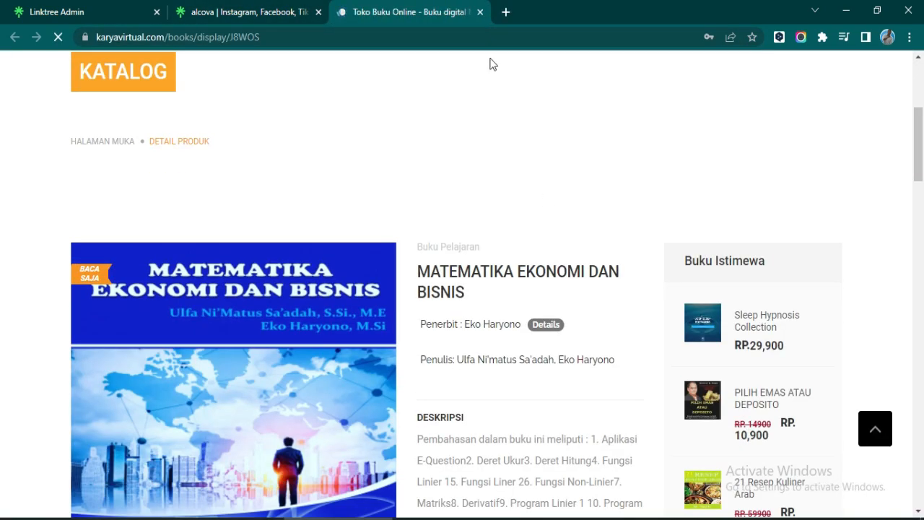
click(480, 12)
click(470, 390)
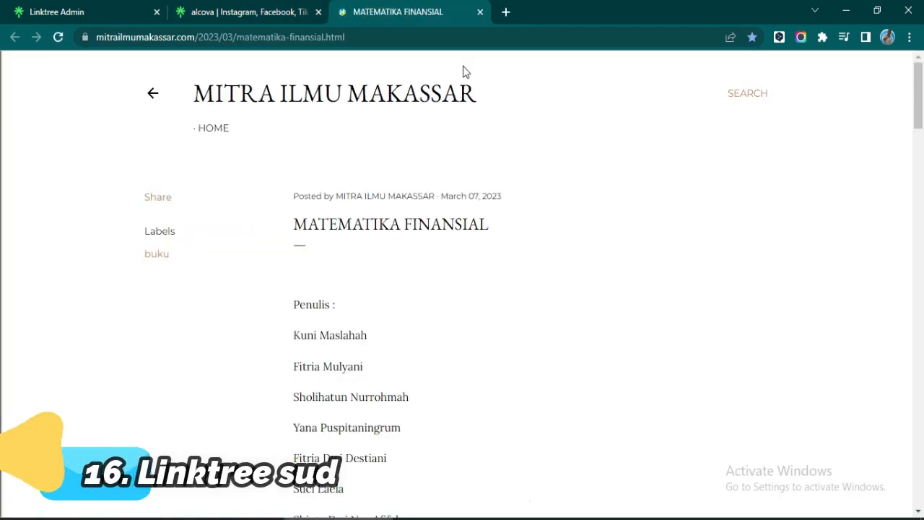
click(480, 12)
click(700, 84)
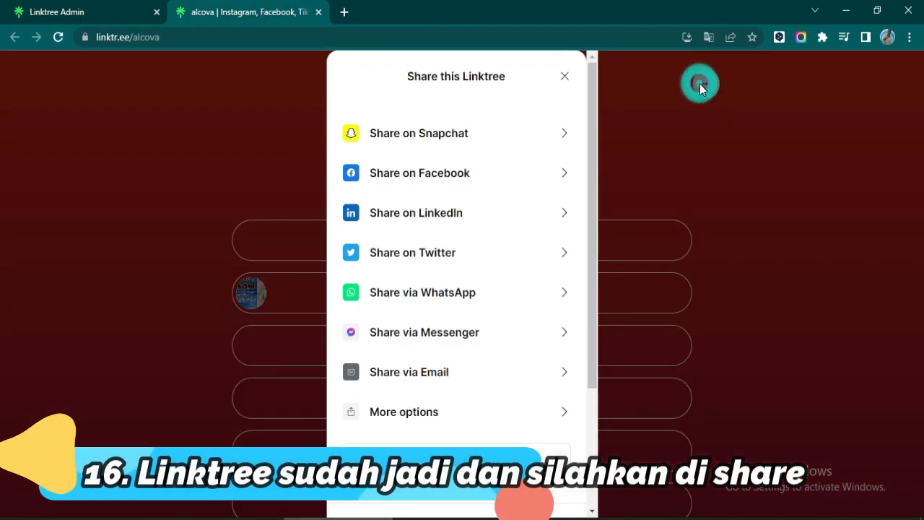
- Browse the 'Share this Linktree' choices, close the panel, and return to the top of linktr.ee/alcova
scroll(487, 387, down, 3)
scroll(491, 354, up, 2)
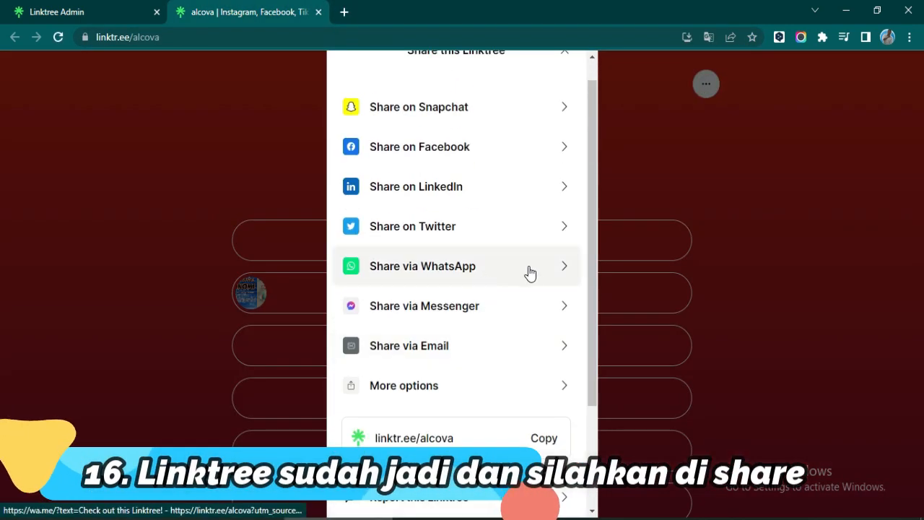
scroll(470, 245, up, 1)
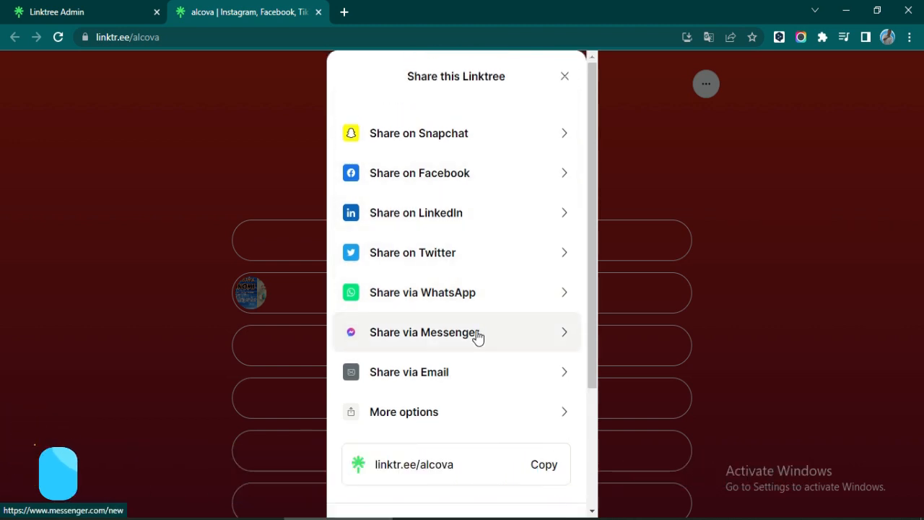
scroll(467, 416, down, 2)
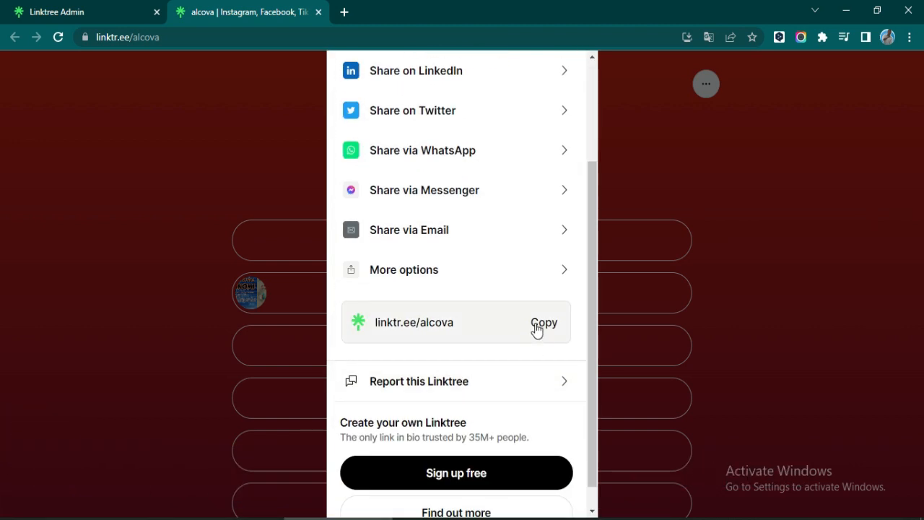
click(718, 94)
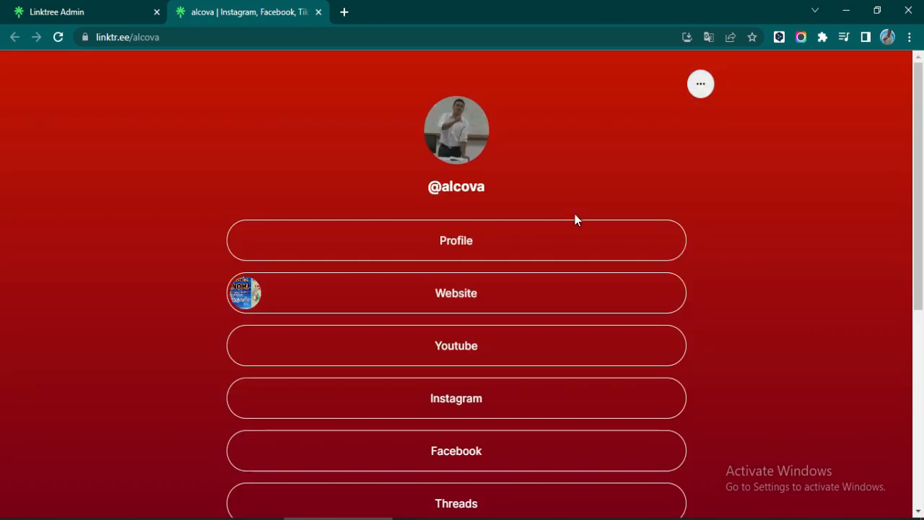
scroll(576, 217, down, 5)
scroll(578, 239, up, 3)
scroll(581, 260, down, 2)
scroll(581, 260, up, 5)
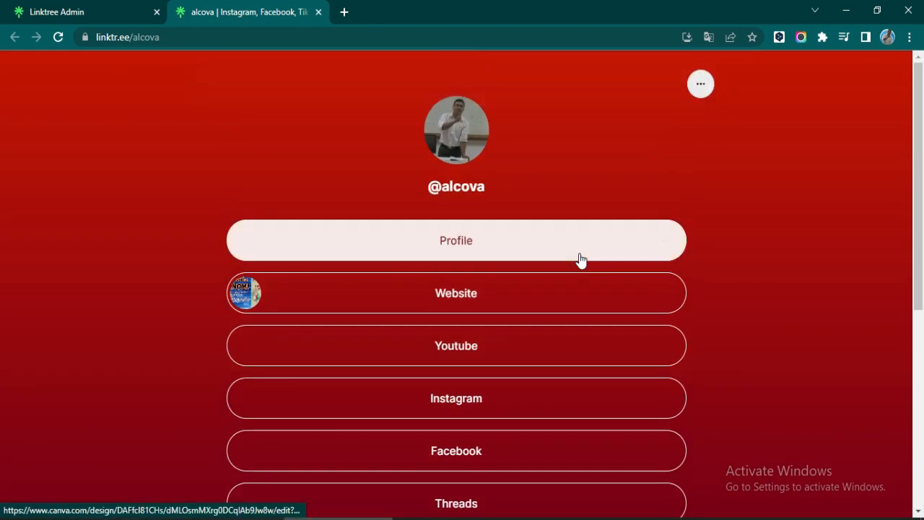